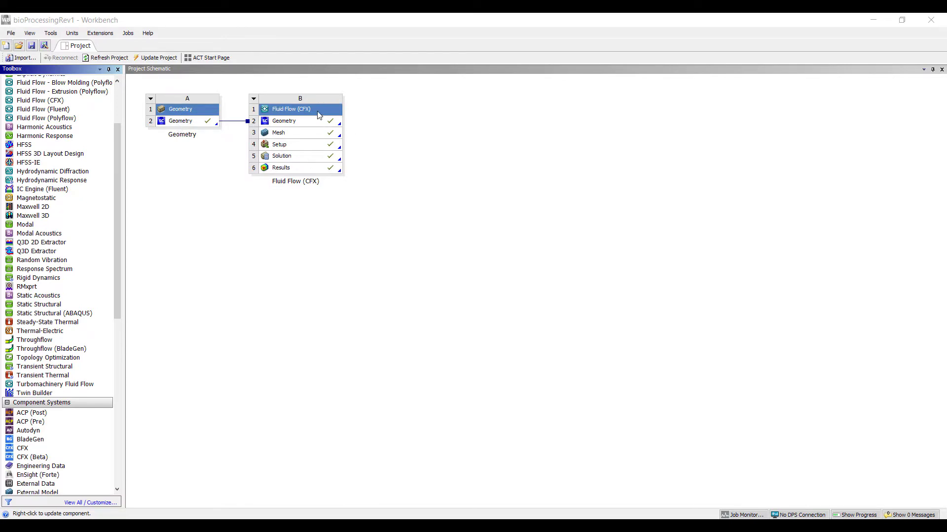
# Rename Fluid Flow system B to 'Steady state flow only simulation'
pyautogui.click(318, 115)
pyautogui.press('F2')
pyautogui.write('St')
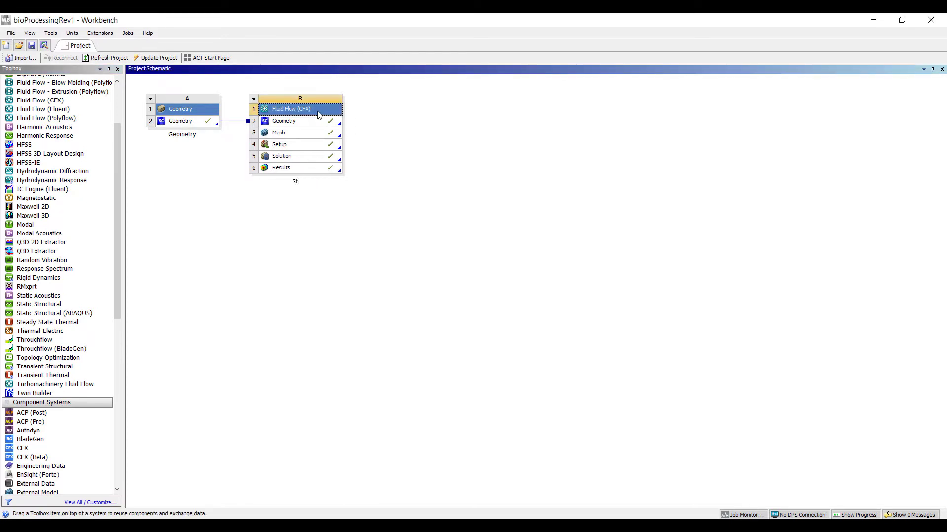
pyautogui.write('eady state flow only simulation')
pyautogui.press('Return')
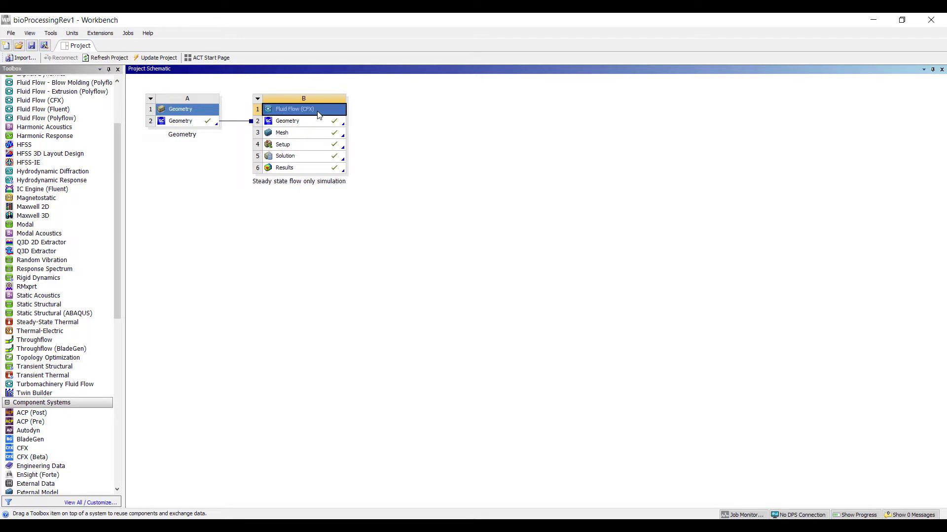
# Duplicate the steady-state system from its Setup cell and name the copy 'multiphase'
pyautogui.click(298, 147)
pyautogui.rightClick(297, 148)
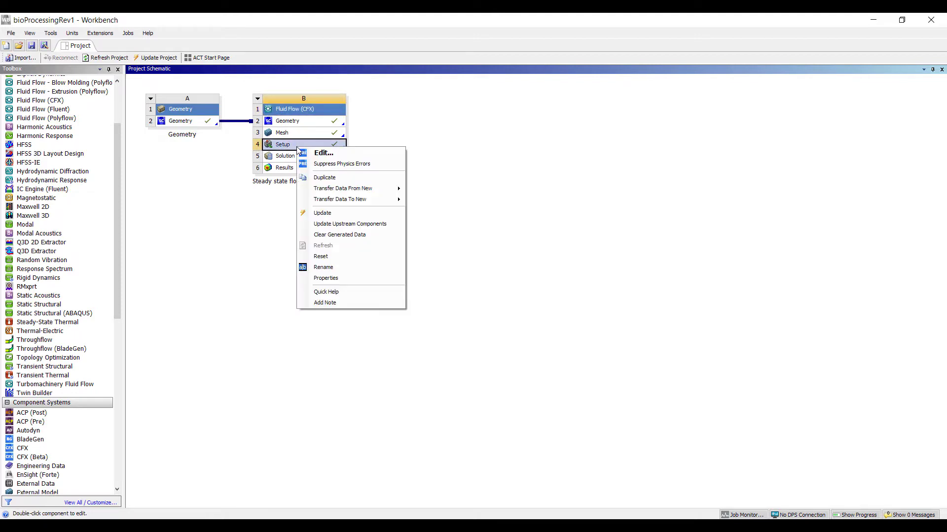
pyautogui.click(371, 179)
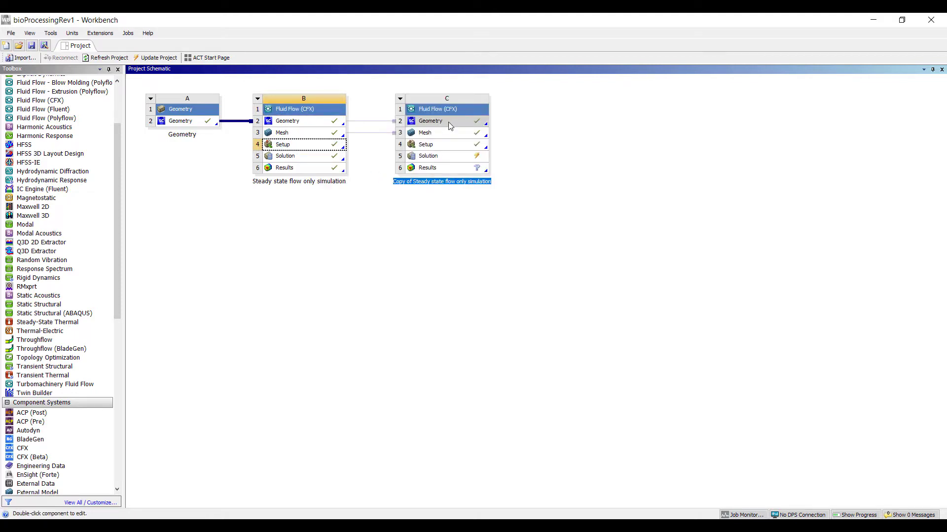
pyautogui.write('multiphase')
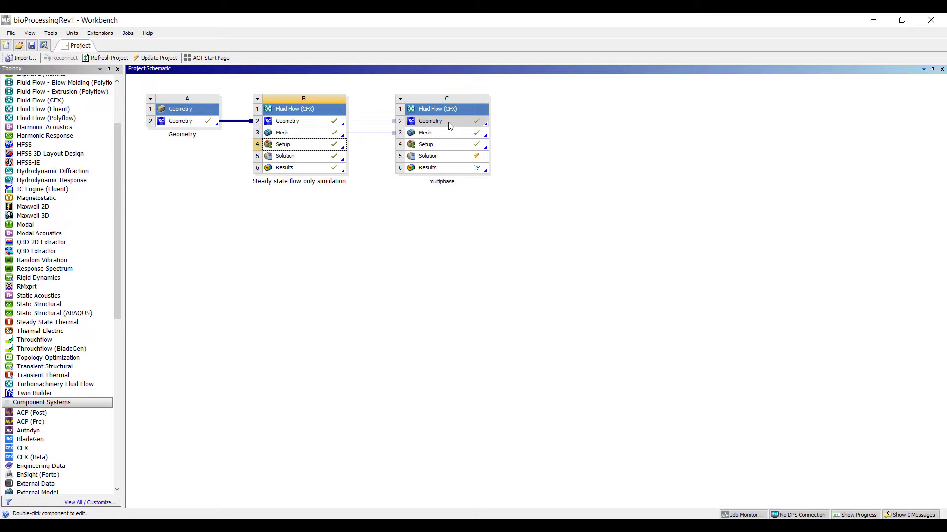
pyautogui.press('Return')
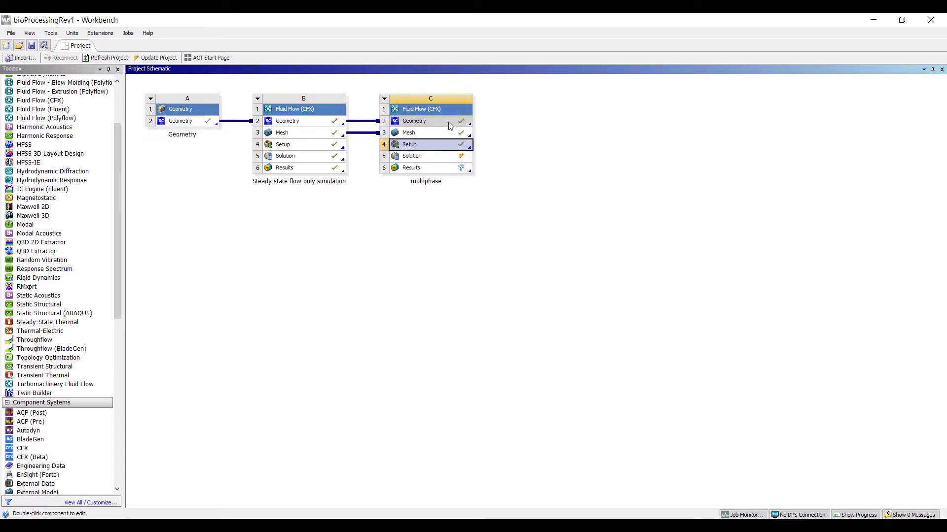
# Open system C's Setup in a maximized CFX-Pre window and orbit the reactor to face front-on
pyautogui.doubleClick(447, 150)
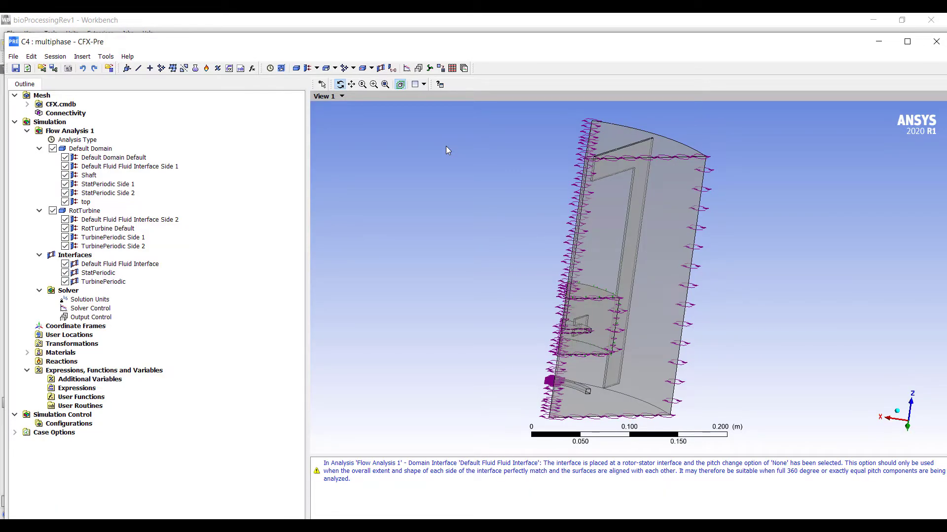
pyautogui.click(907, 41)
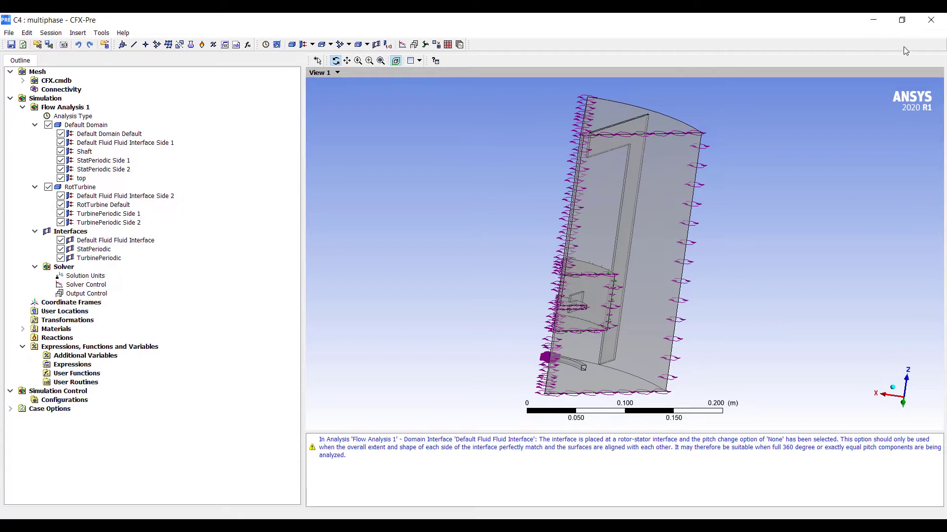
pyautogui.moveTo(678, 200); pyautogui.dragTo(632, 273)
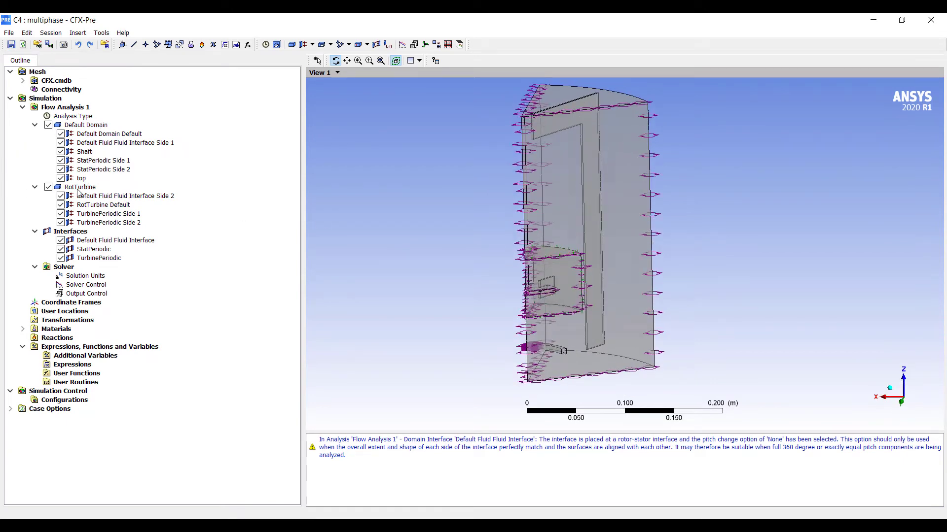
# Add a Bubble fluid to Default Domain as a Dispersed Fluid with 5 mm mean diameter
pyautogui.doubleClick(84, 125)
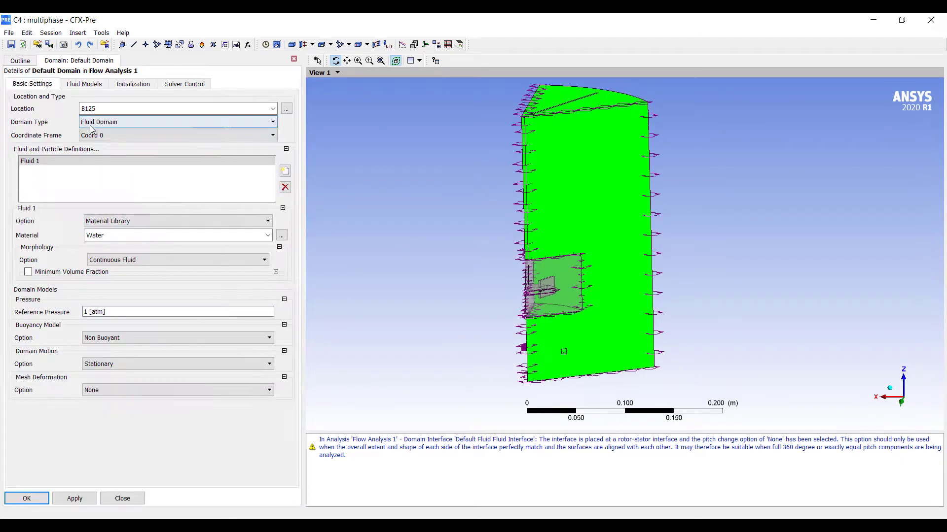
pyautogui.click(286, 172)
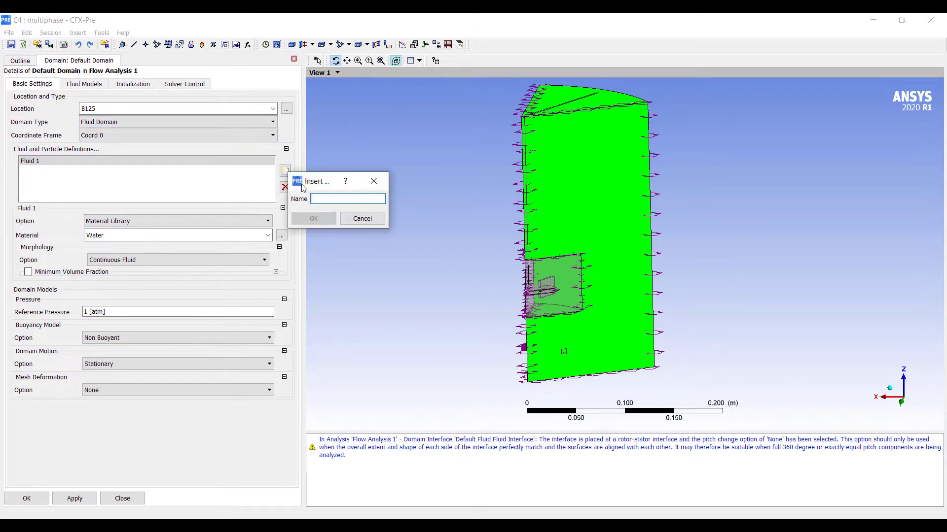
pyautogui.write('Bubble')
pyautogui.press('Return')
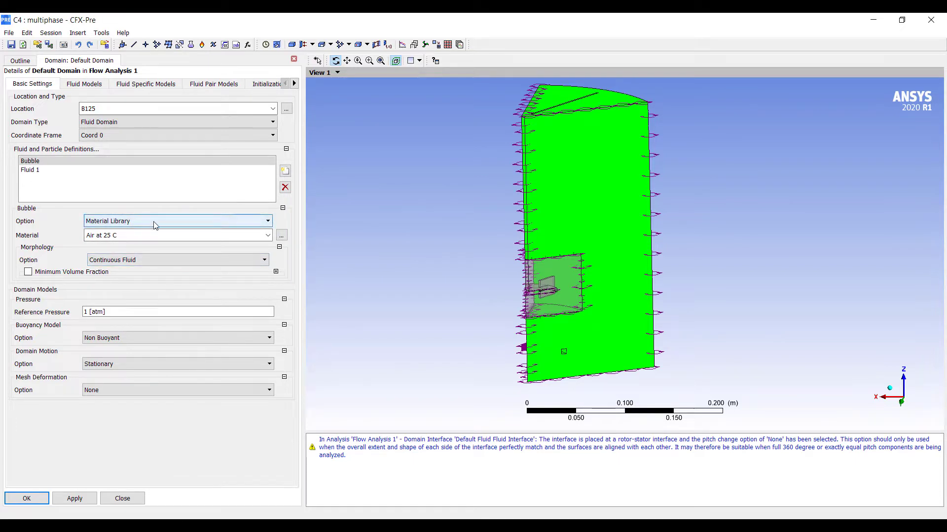
pyautogui.click(143, 260)
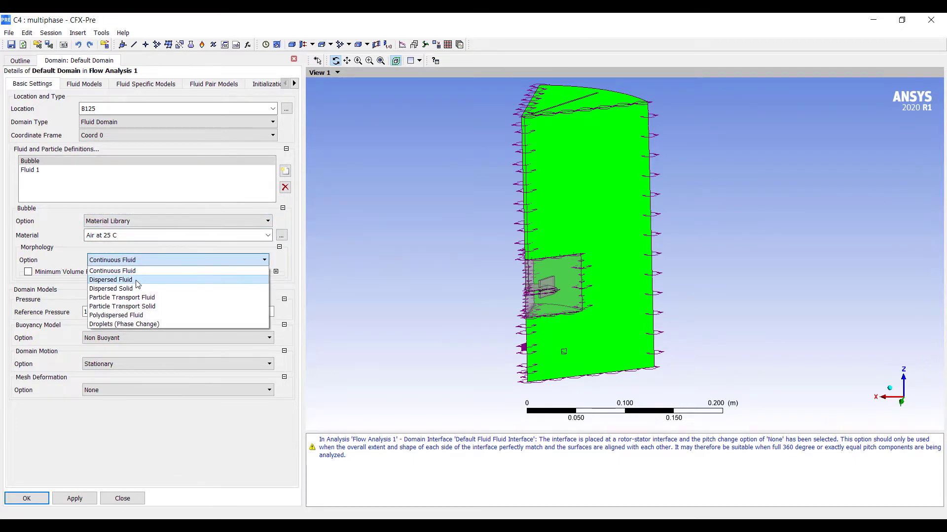
pyautogui.click(137, 282)
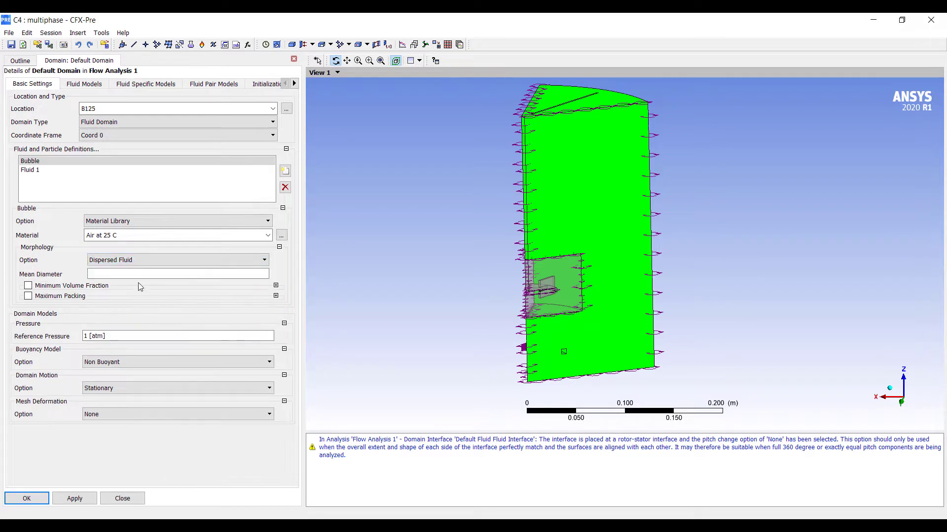
pyautogui.click(161, 274)
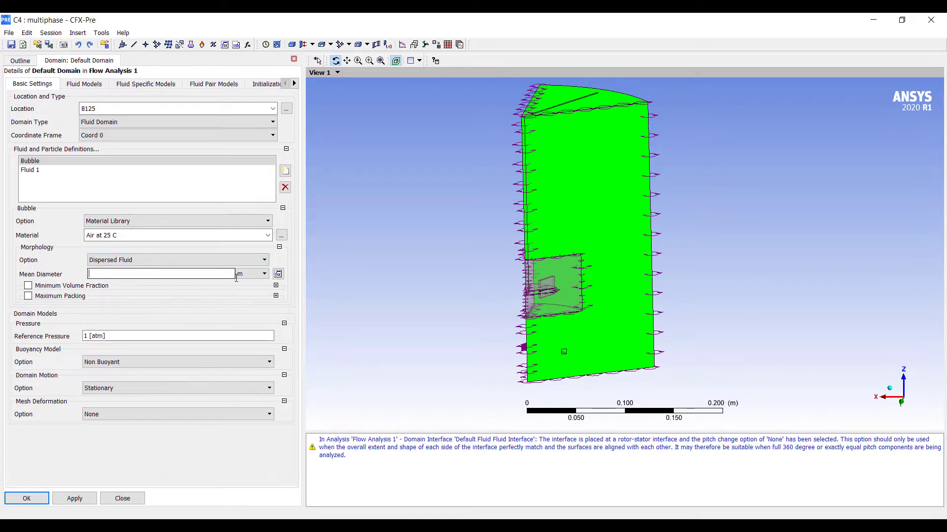
pyautogui.click(251, 274)
pyautogui.click(249, 318)
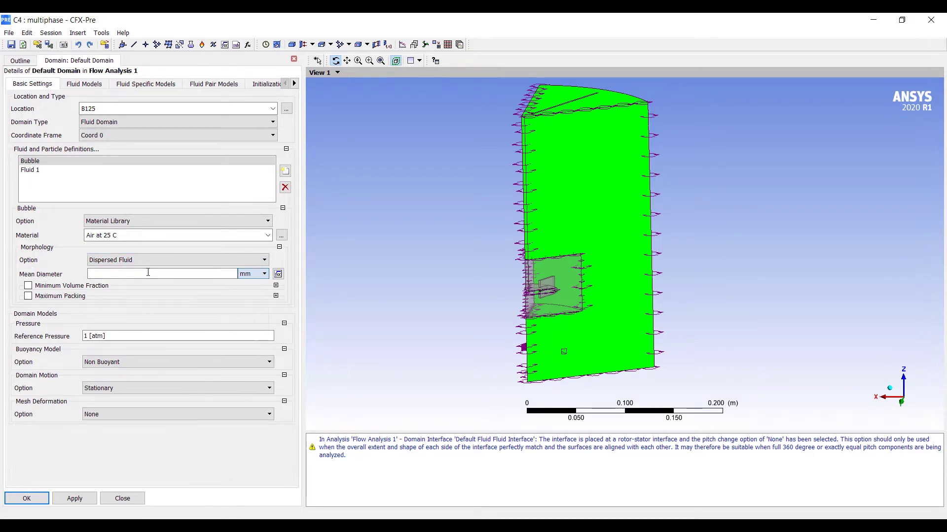
pyautogui.click(148, 272)
pyautogui.write('5')
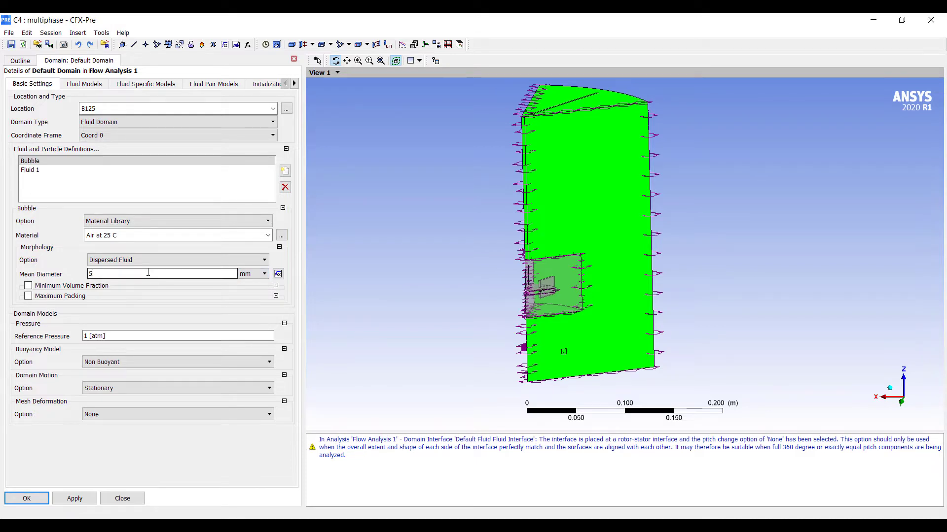
# Try Dispersed Solid and Continuous Fluid morphologies, then return Bubble to Dispersed Fluid
pyautogui.click(148, 260)
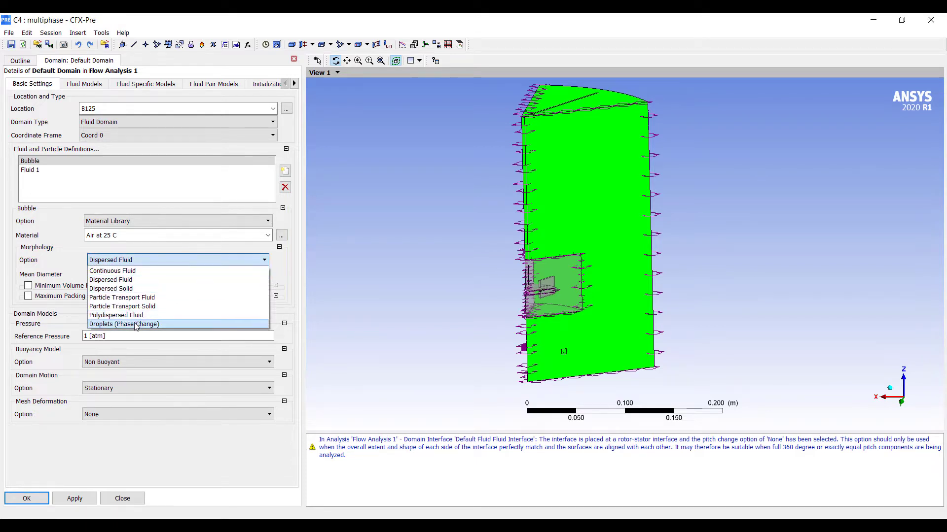
pyautogui.click(134, 289)
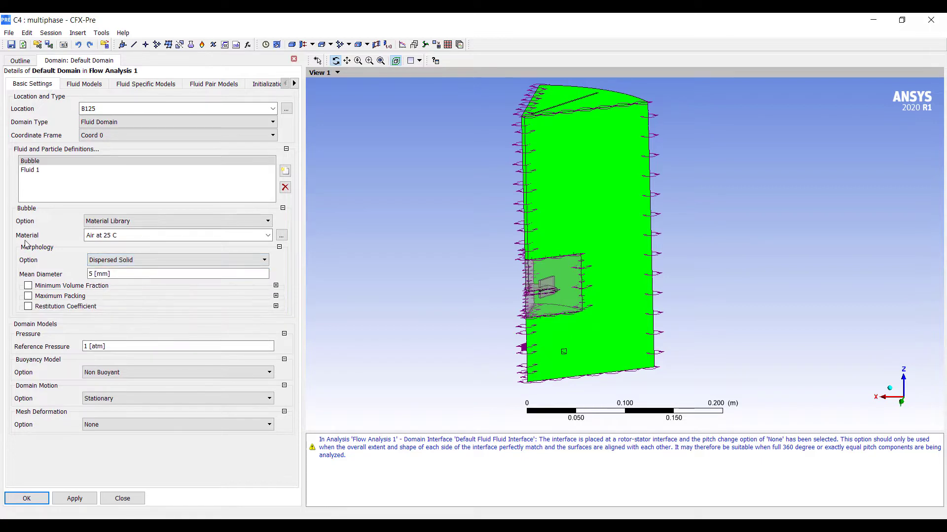
pyautogui.click(129, 260)
pyautogui.click(101, 270)
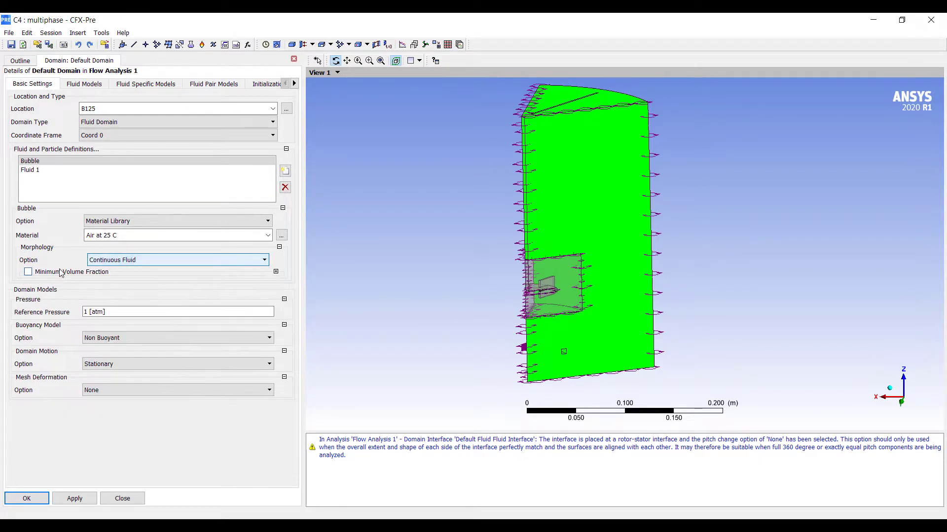
pyautogui.click(133, 260)
pyautogui.click(135, 279)
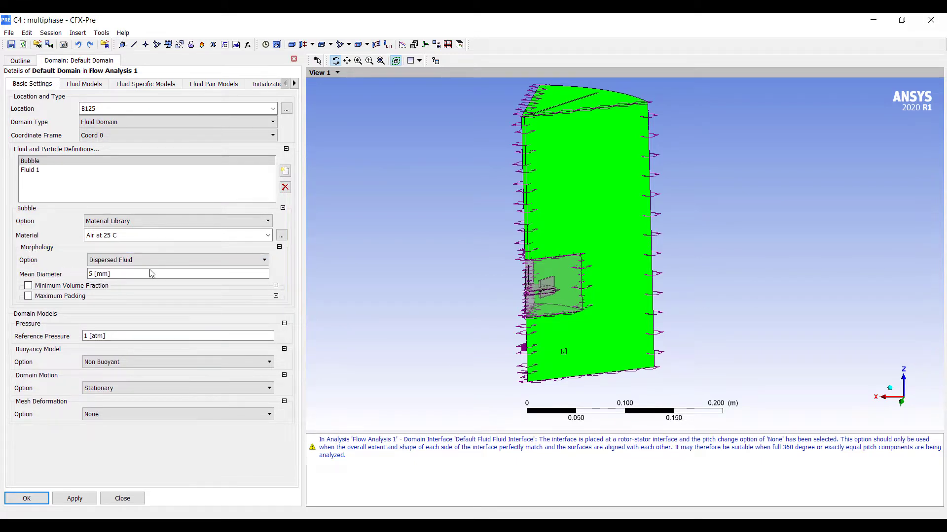
# Make the domain buoyant with gravity (0, 0, -9.8) and 997 reference density
pyautogui.click(167, 362)
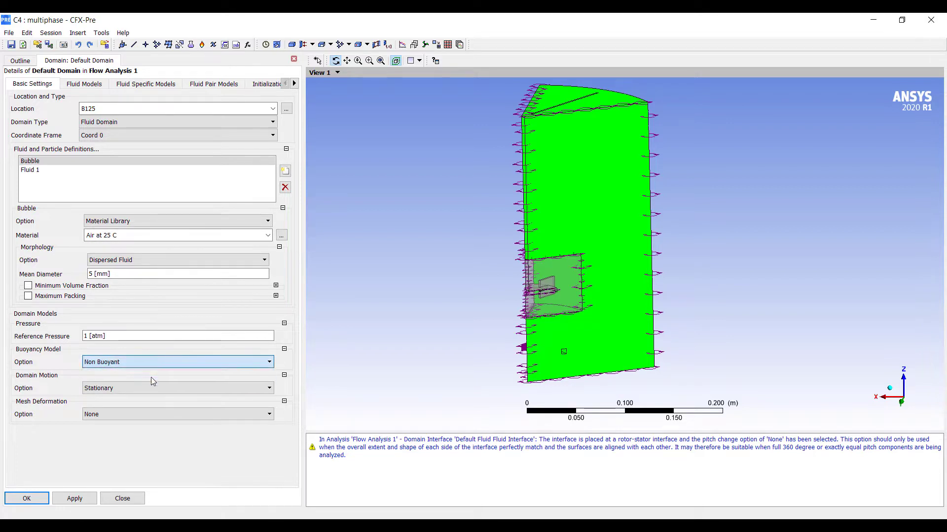
pyautogui.click(151, 381)
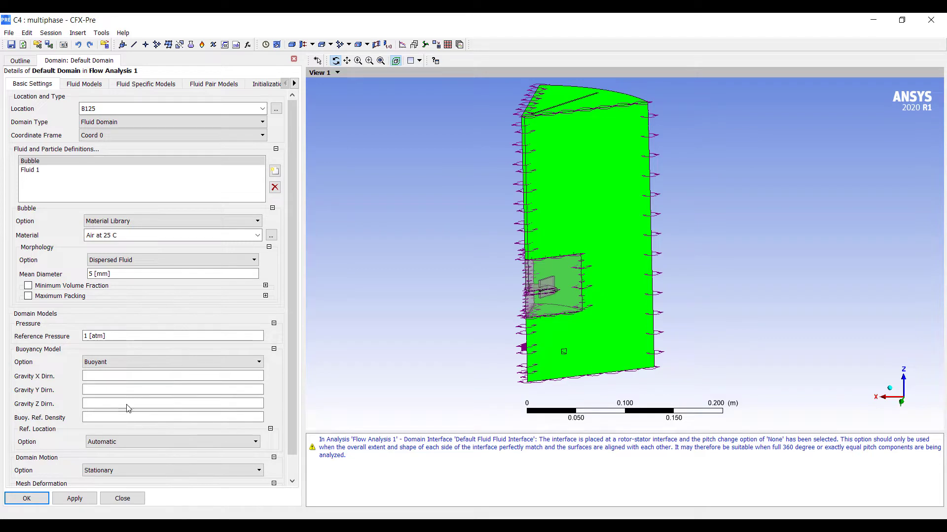
pyautogui.click(133, 376)
pyautogui.write('0')
pyautogui.click(135, 390)
pyautogui.write('0')
pyautogui.click(127, 404)
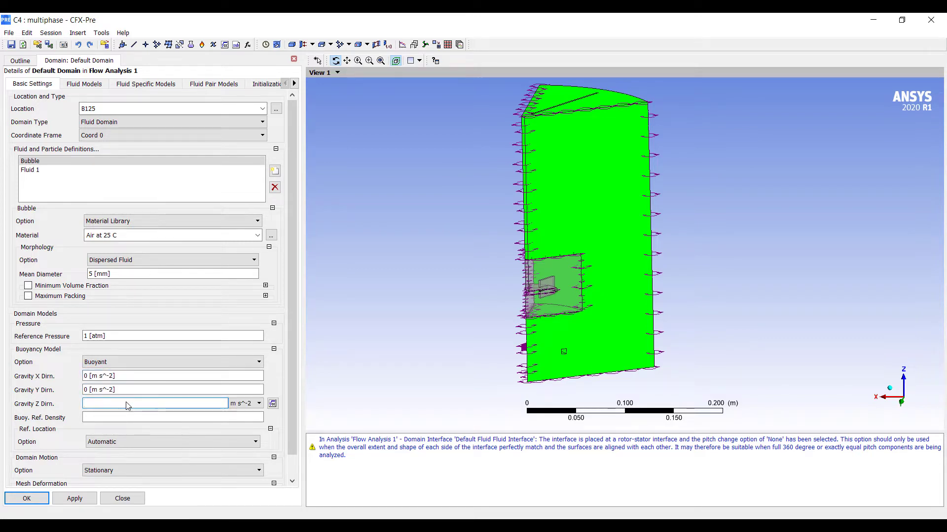
pyautogui.write('-9.8')
pyautogui.click(122, 419)
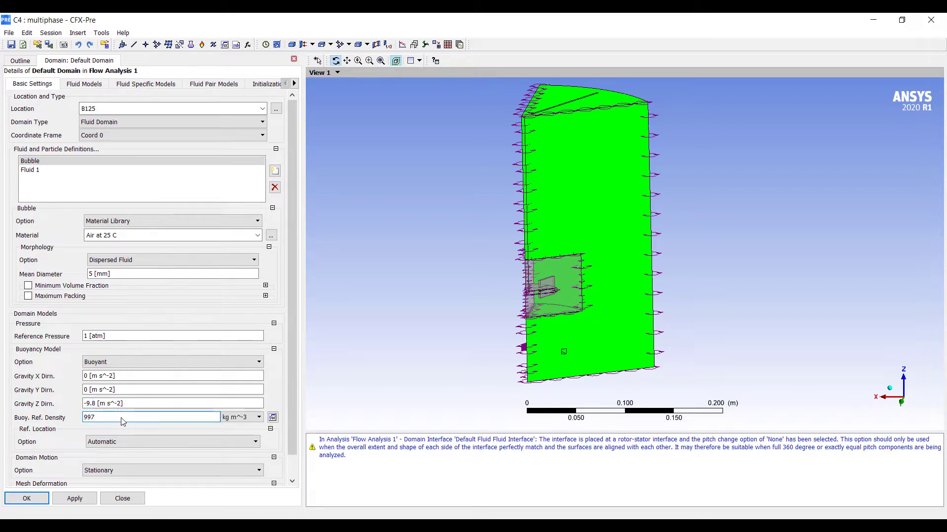
pyautogui.click(52, 392)
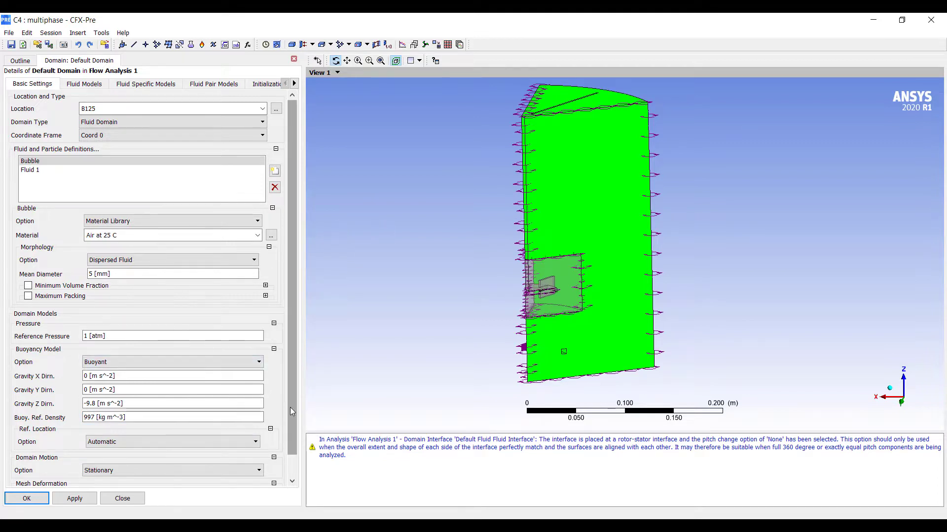
pyautogui.scroll(-1, 290, 407)
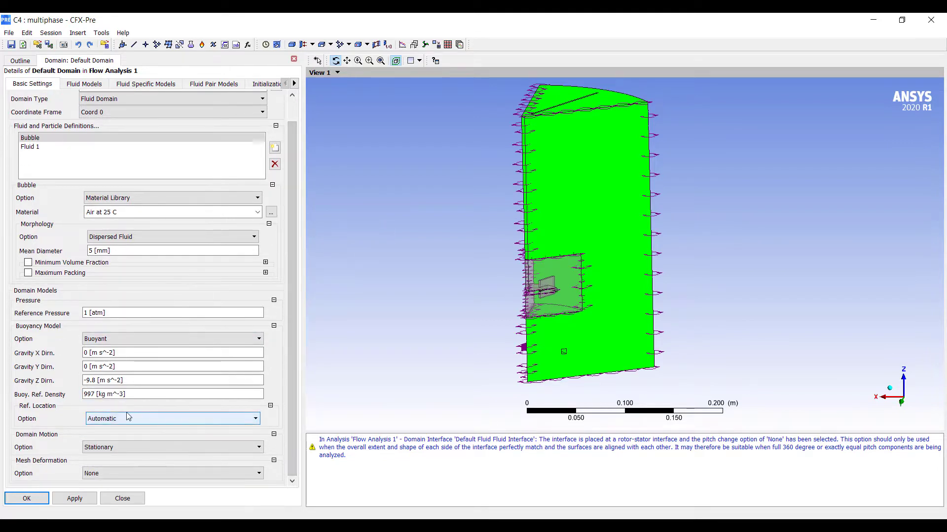
# Check fluid-specific models: Fluid 1 on k-Epsilon, Bubble on Dispersed Phase Zero Equation turbulence
pyautogui.click(87, 85)
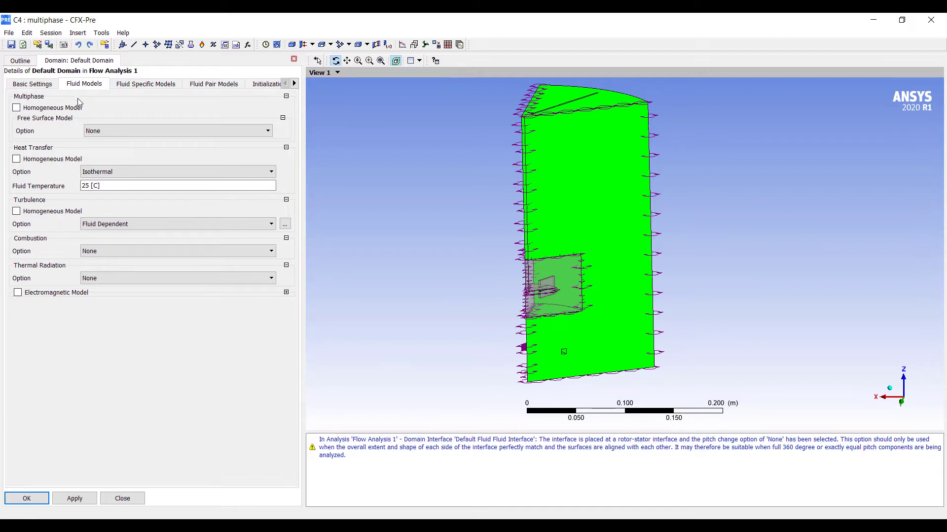
pyautogui.click(127, 89)
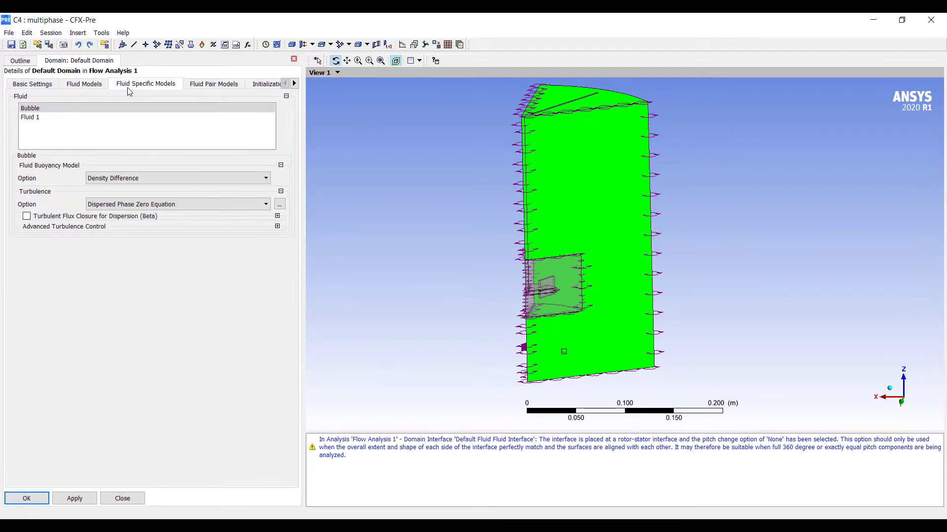
pyautogui.click(52, 118)
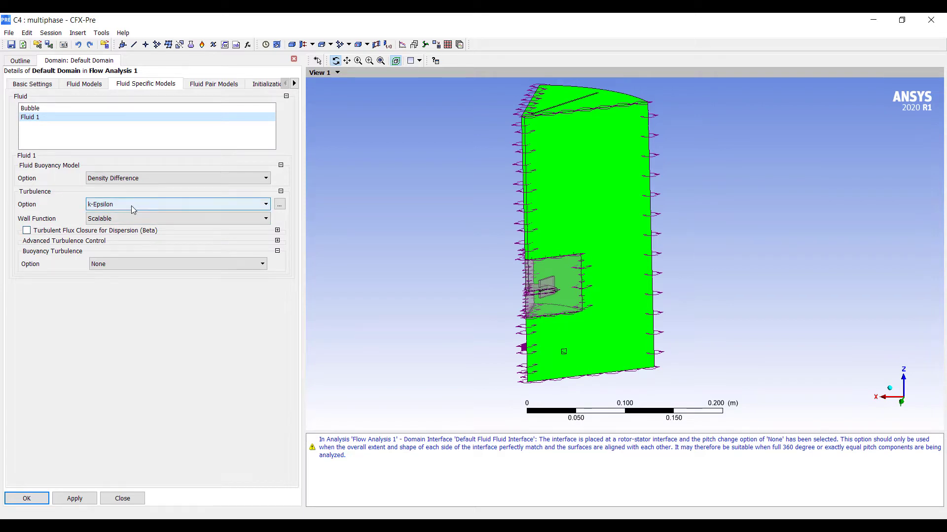
pyautogui.click(64, 108)
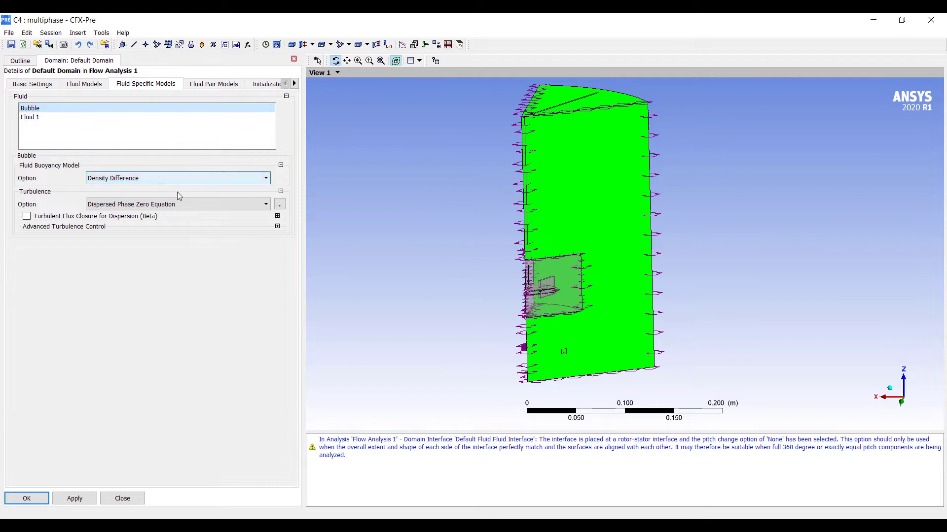
# Give the Bubble–Fluid 1 pair a 0.069 N/m surface tension coefficient, keeping Particle Model
pyautogui.click(212, 85)
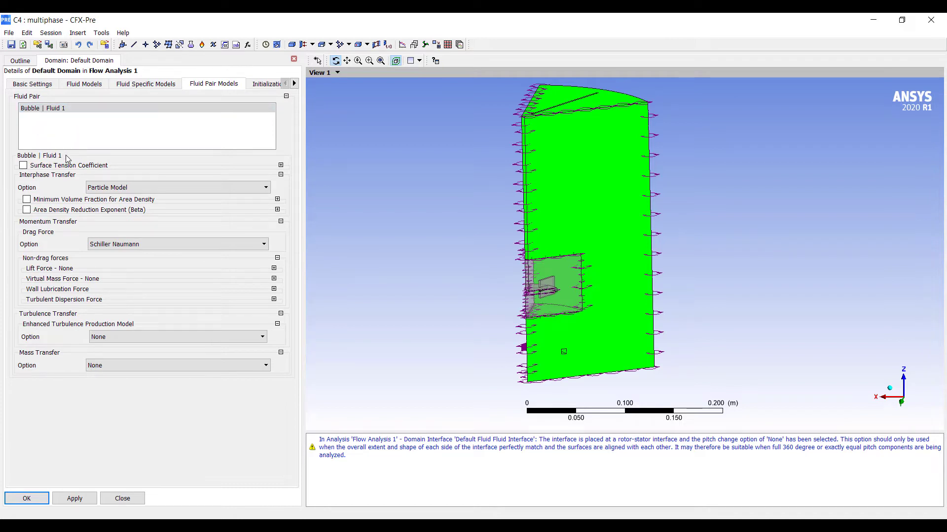
pyautogui.click(29, 167)
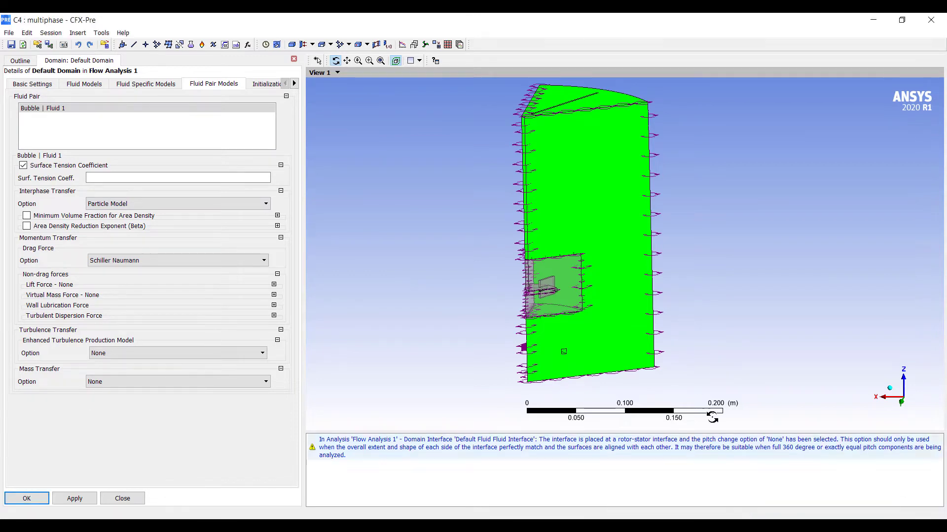
pyautogui.click(171, 178)
pyautogui.write('0.069')
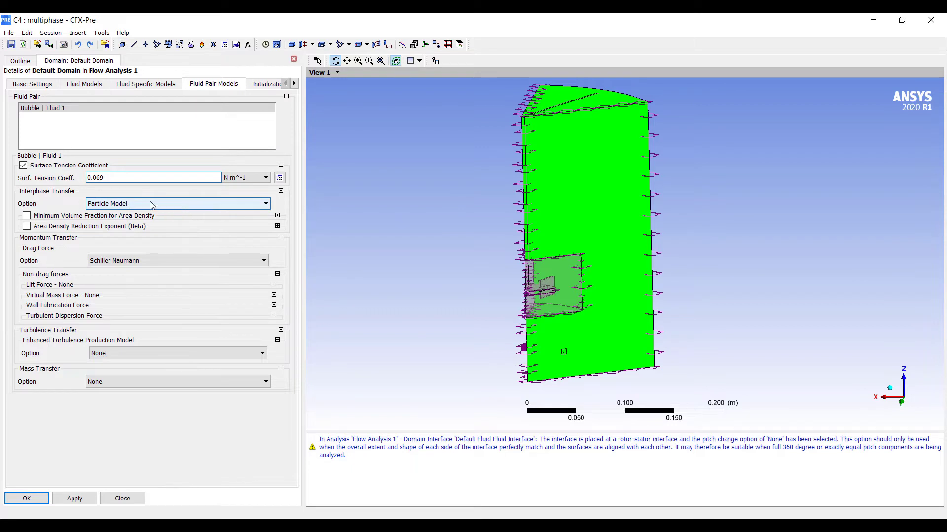
pyautogui.click(125, 209)
pyautogui.click(45, 199)
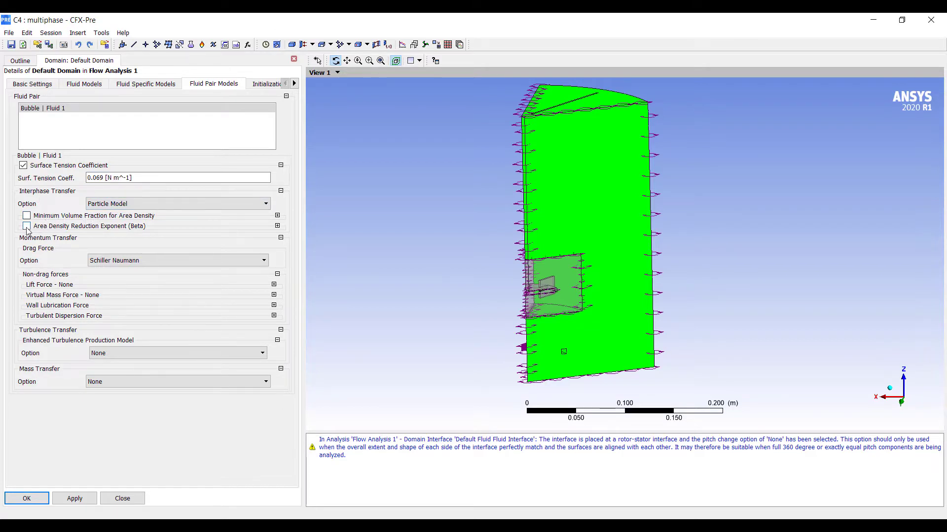
# Use the Grace drag model with a volume fraction correction exponent of 2
pyautogui.click(167, 264)
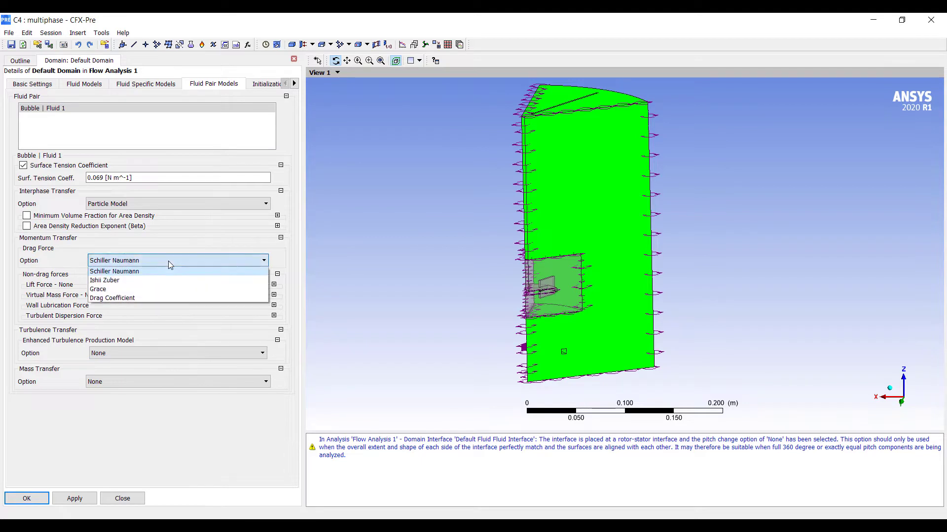
pyautogui.click(130, 291)
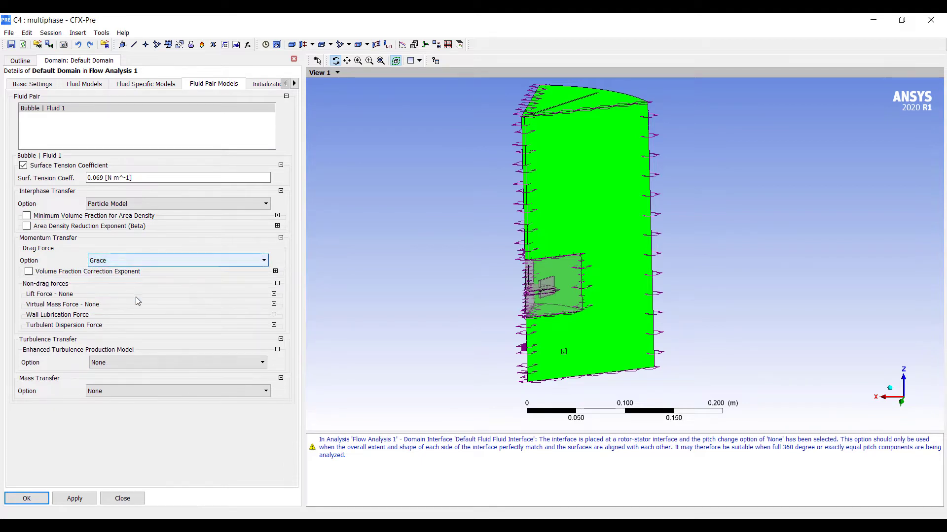
pyautogui.click(29, 271)
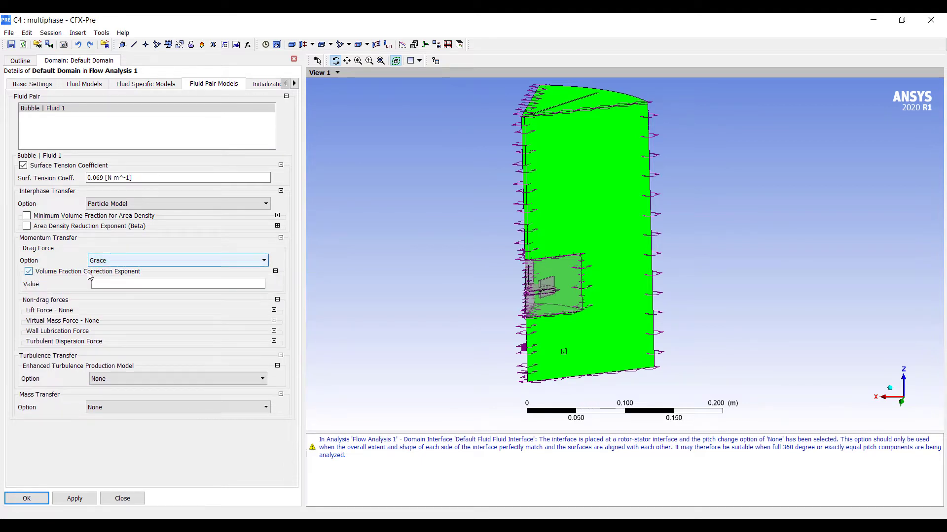
pyautogui.click(122, 284)
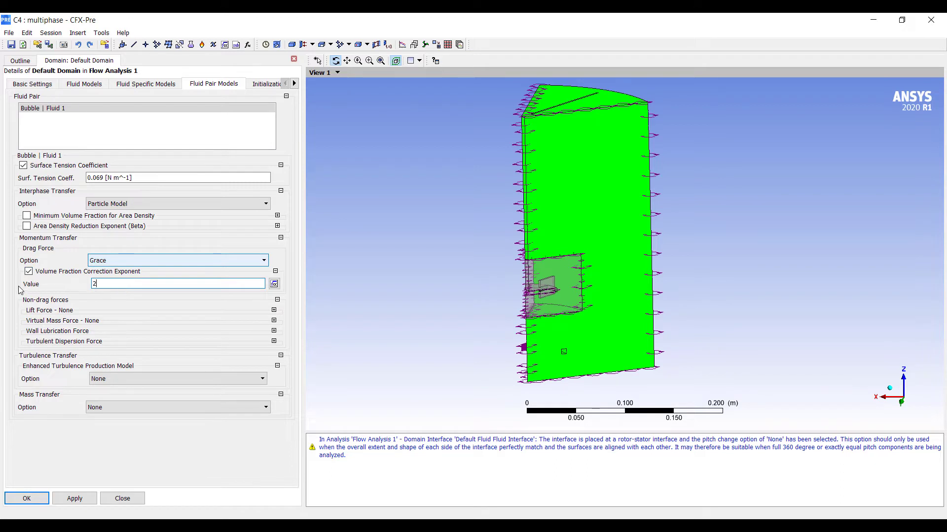
pyautogui.write('2')
pyautogui.press('Return')
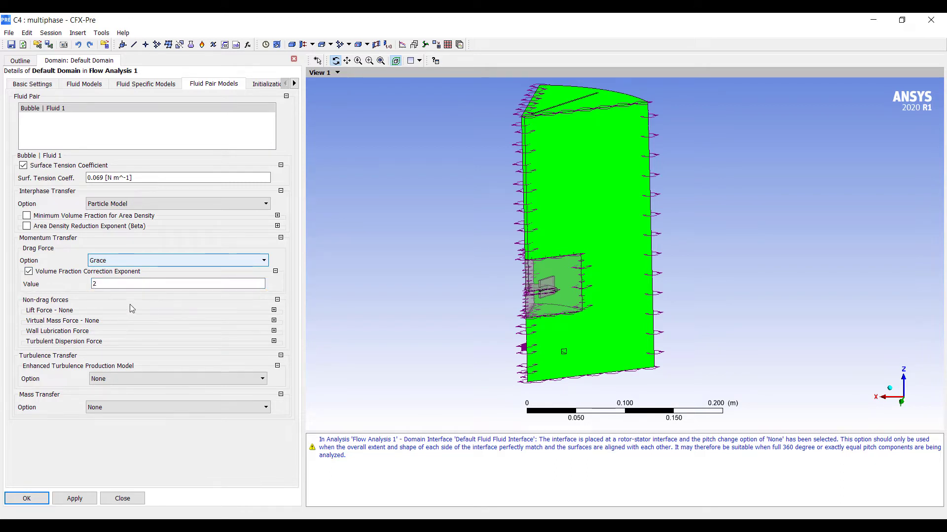
# Set turbulent dispersion to Favre Averaged Drag Force, mass transfer None, and apply the domain
pyautogui.click(273, 342)
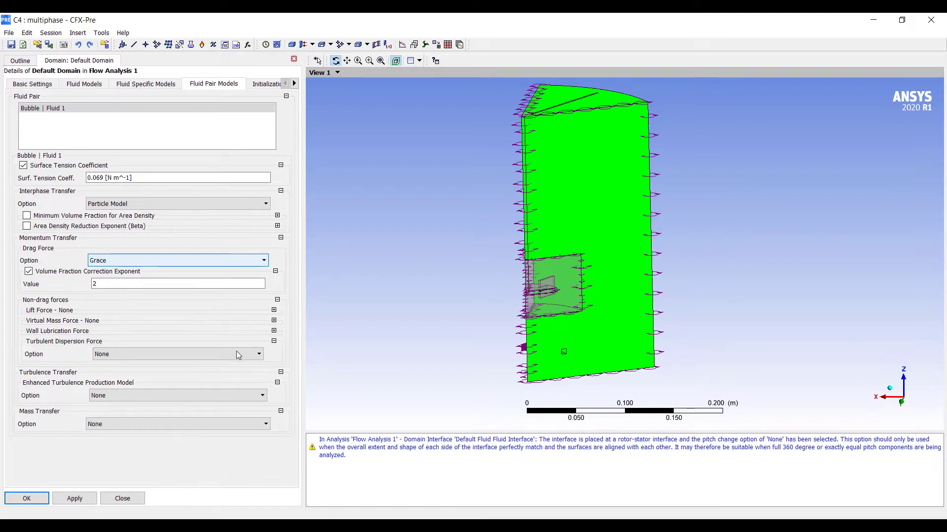
pyautogui.click(235, 354)
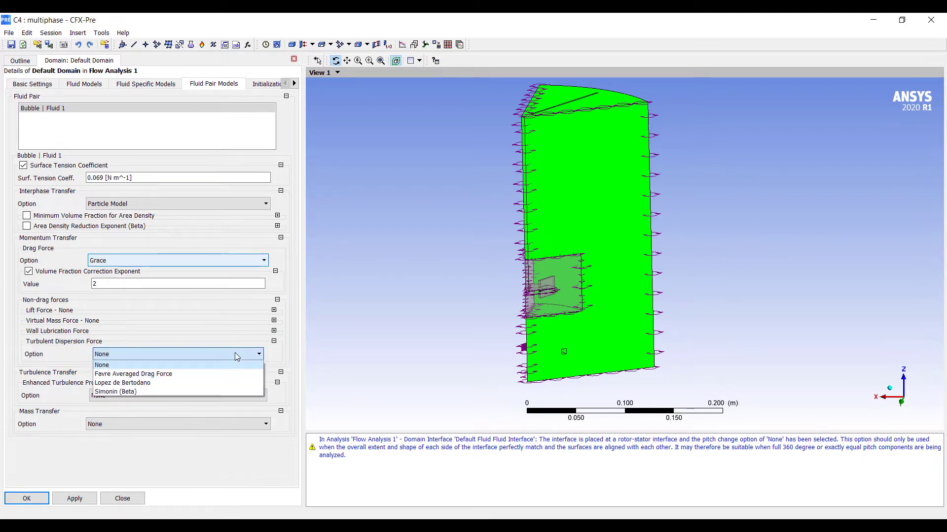
pyautogui.click(200, 383)
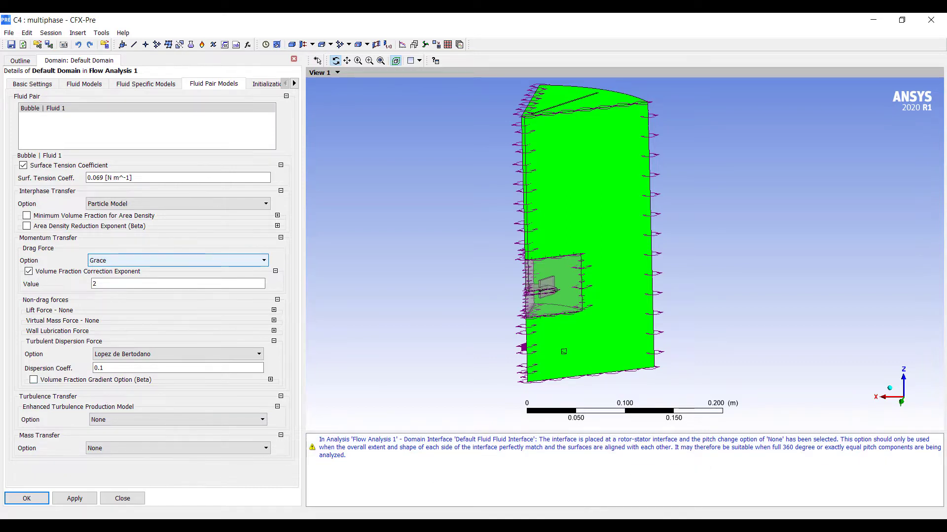
pyautogui.click(258, 354)
pyautogui.click(218, 374)
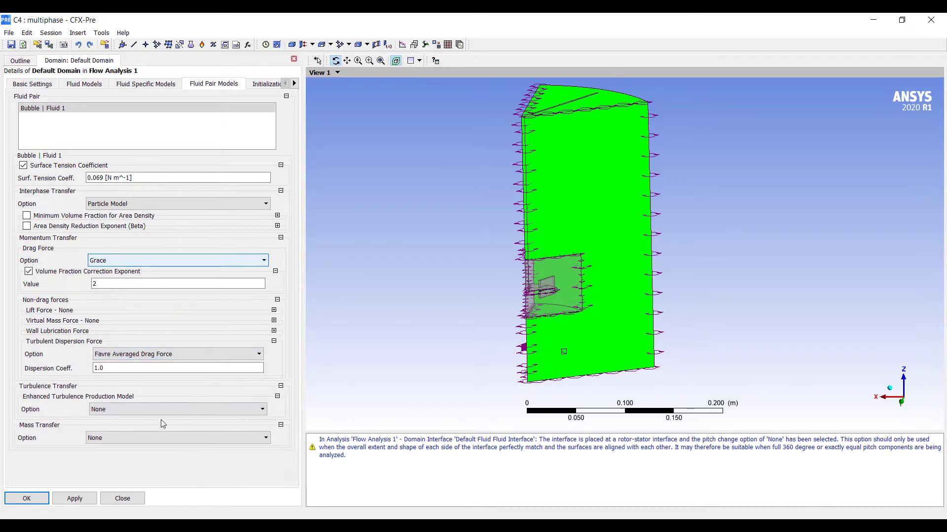
pyautogui.click(118, 438)
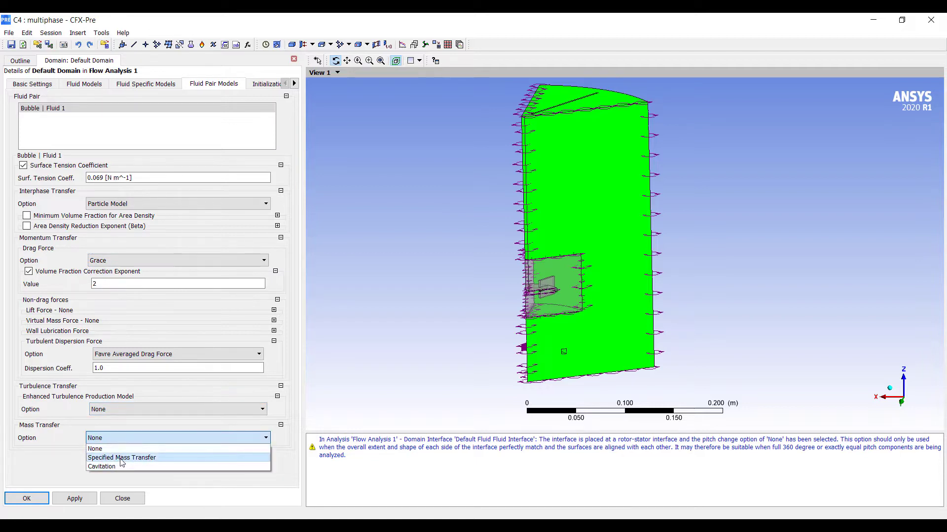
pyautogui.click(121, 449)
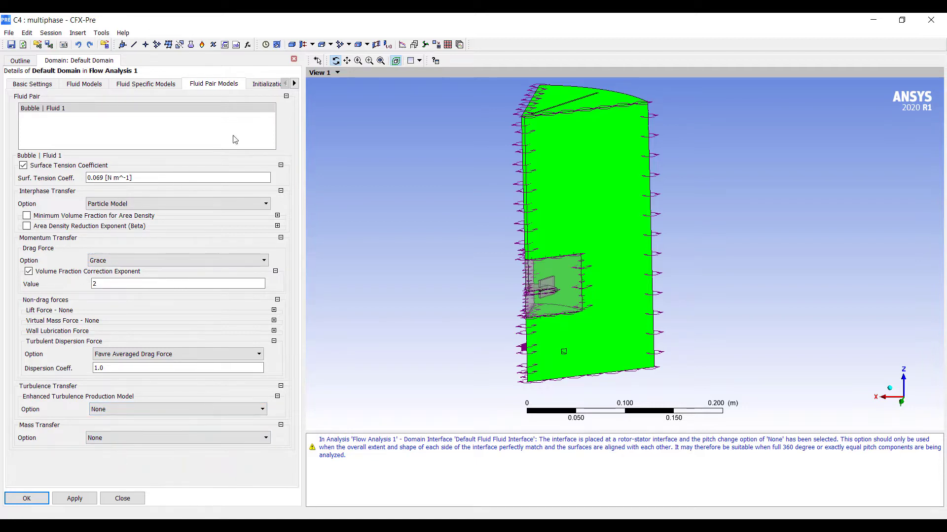
pyautogui.click(27, 498)
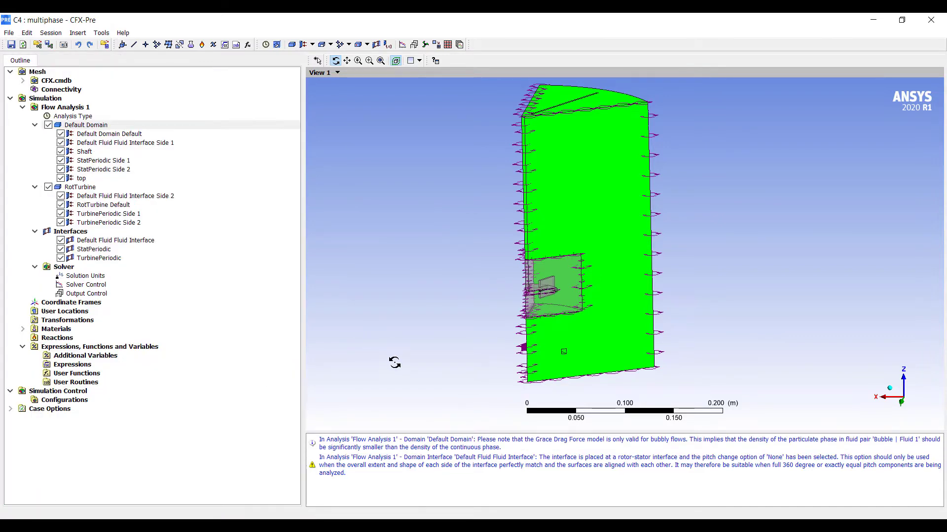
pyautogui.click(76, 188)
pyautogui.doubleClick(76, 187)
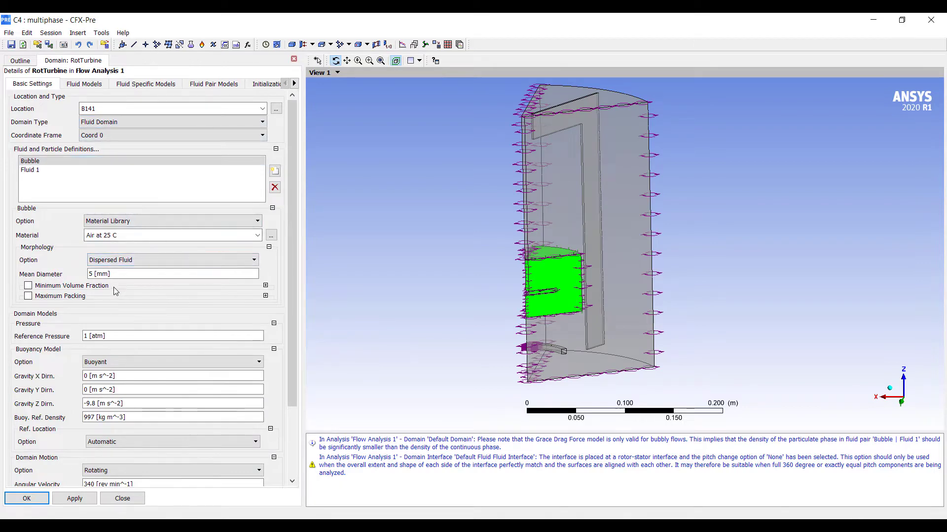
pyautogui.scroll(-3, 166, 318)
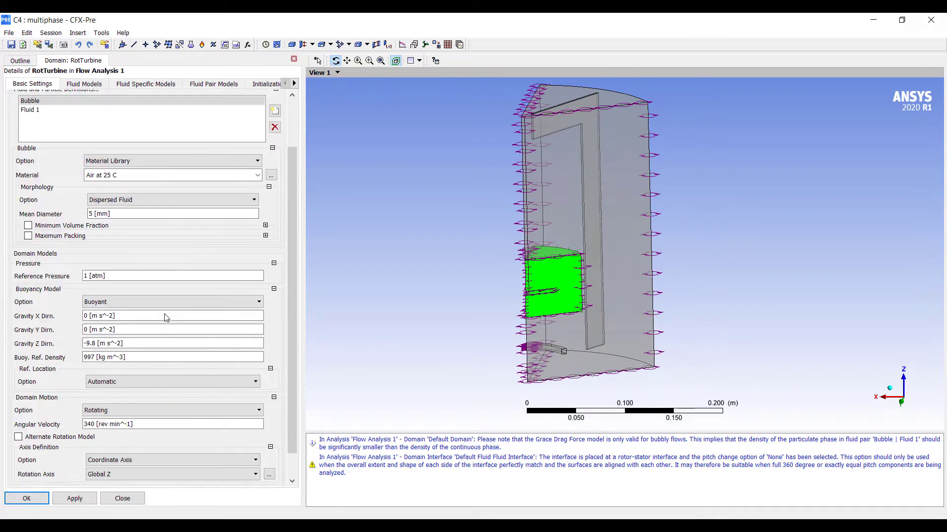
pyautogui.scroll(4, 148, 267)
pyautogui.click(87, 86)
pyautogui.click(146, 85)
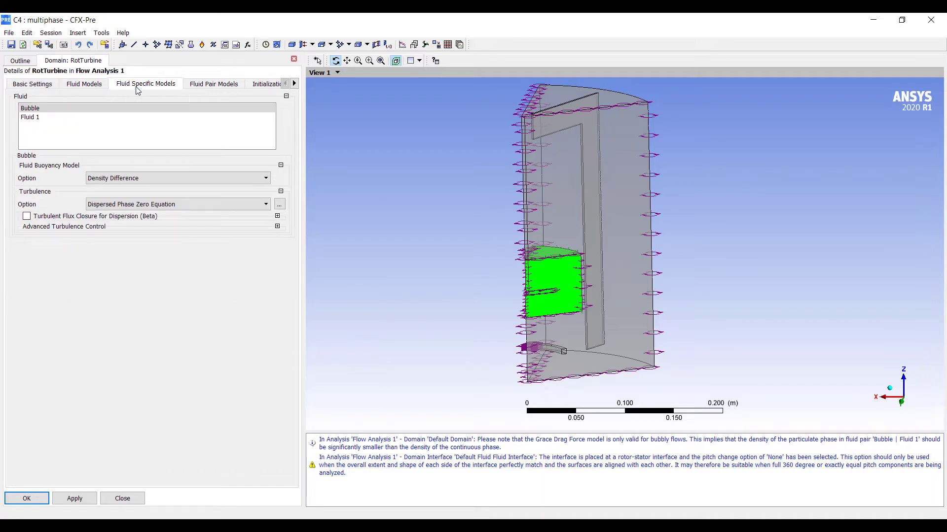
pyautogui.click(196, 86)
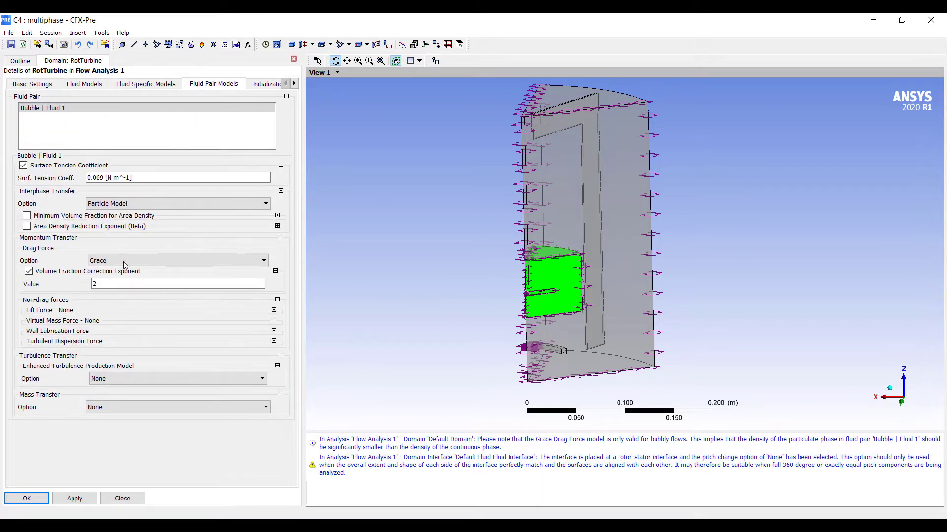
pyautogui.click(274, 342)
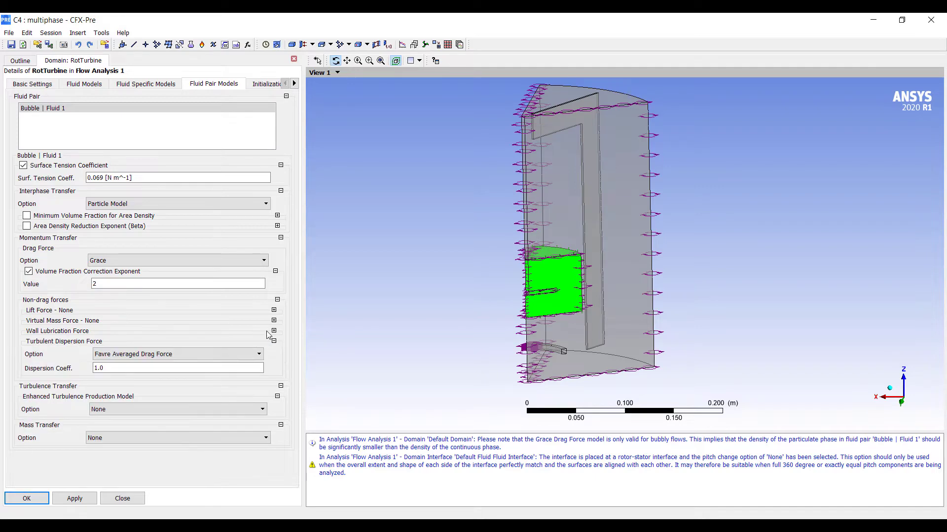
pyautogui.click(34, 502)
# Make the top boundary an outlet using the Degassing Condition
pyautogui.doubleClick(92, 177)
pyautogui.click(94, 101)
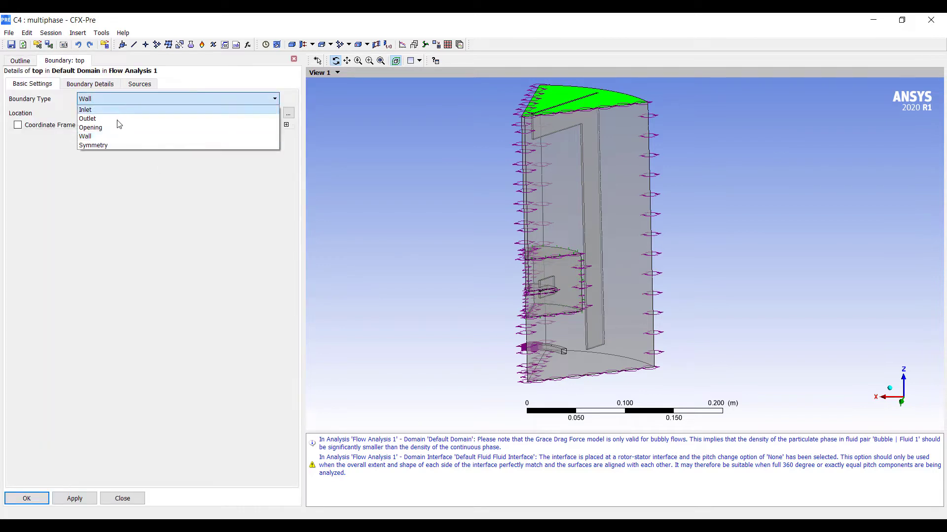
pyautogui.click(109, 118)
pyautogui.click(91, 84)
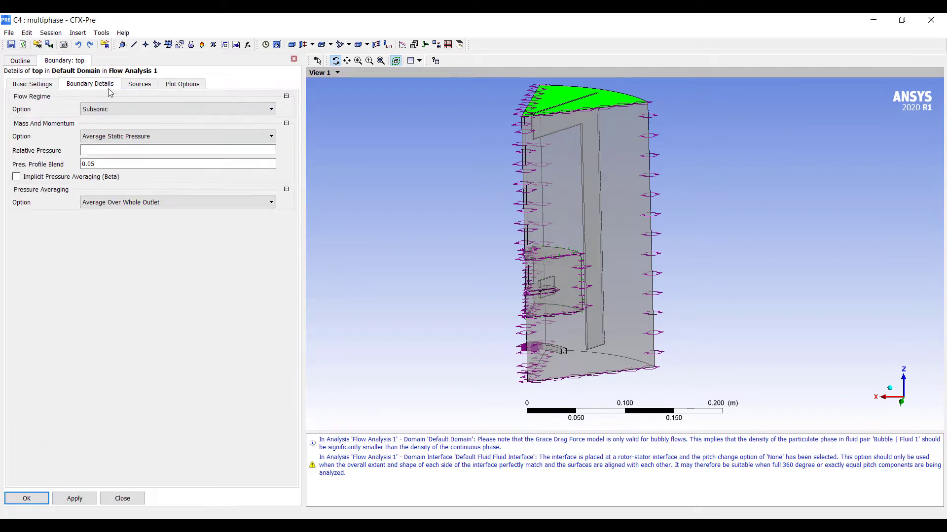
pyautogui.click(125, 137)
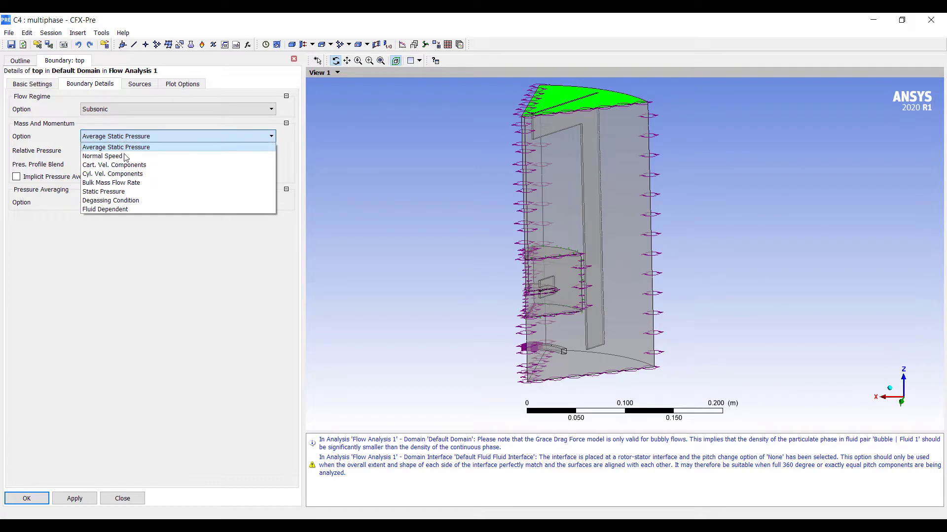
pyautogui.click(125, 201)
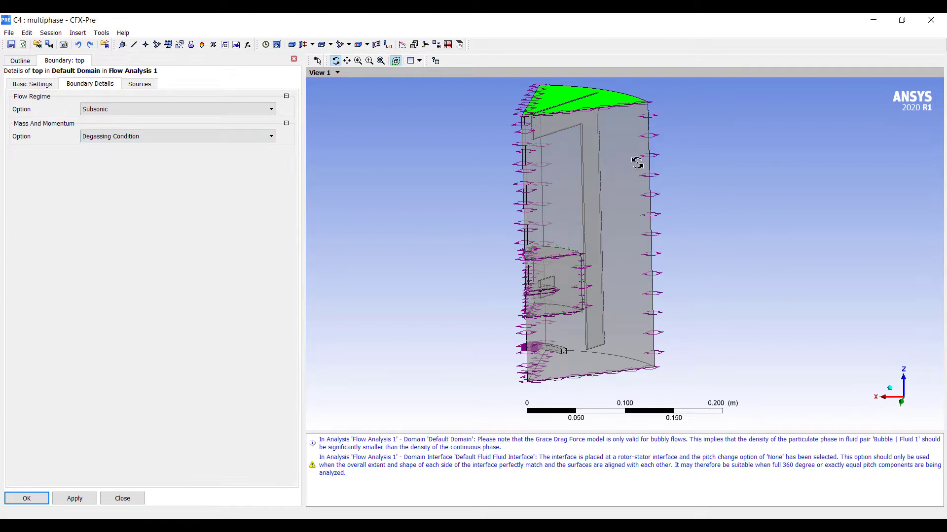
pyautogui.click(26, 498)
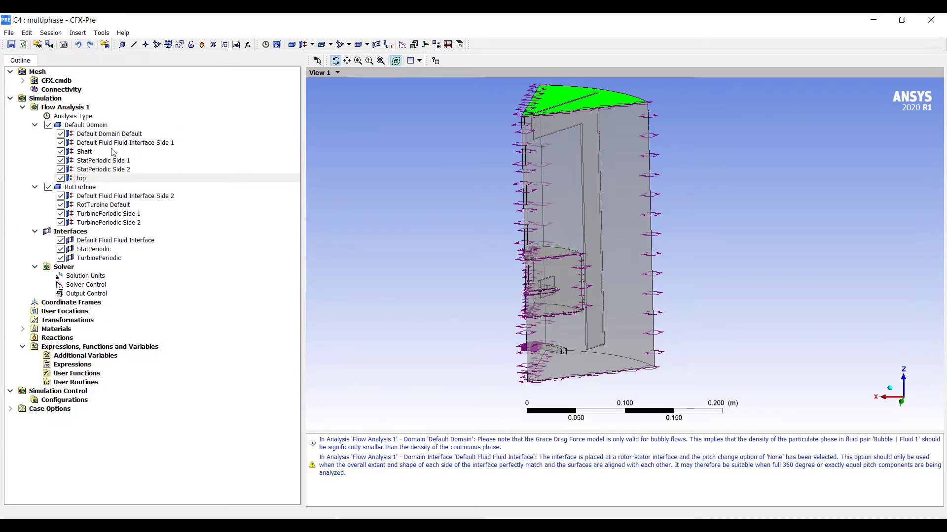
# Dismiss the Default Domain context menu and reframe the view of the tank
pyautogui.rightClick(96, 126)
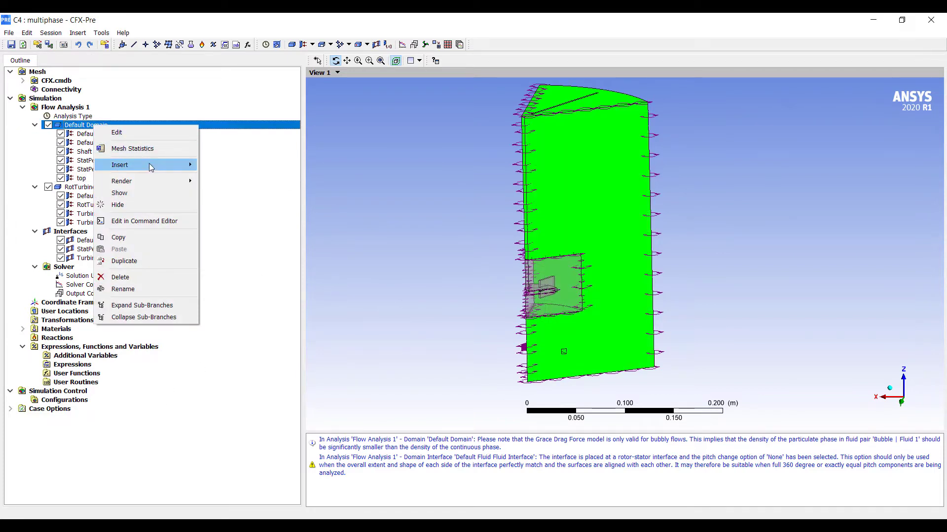
pyautogui.moveTo(150, 167)
pyautogui.click(391, 223)
pyautogui.moveTo(583, 348); pyautogui.dragTo(556, 344)
pyautogui.moveTo(532, 337); pyautogui.dragTo(596, 375, button='right')
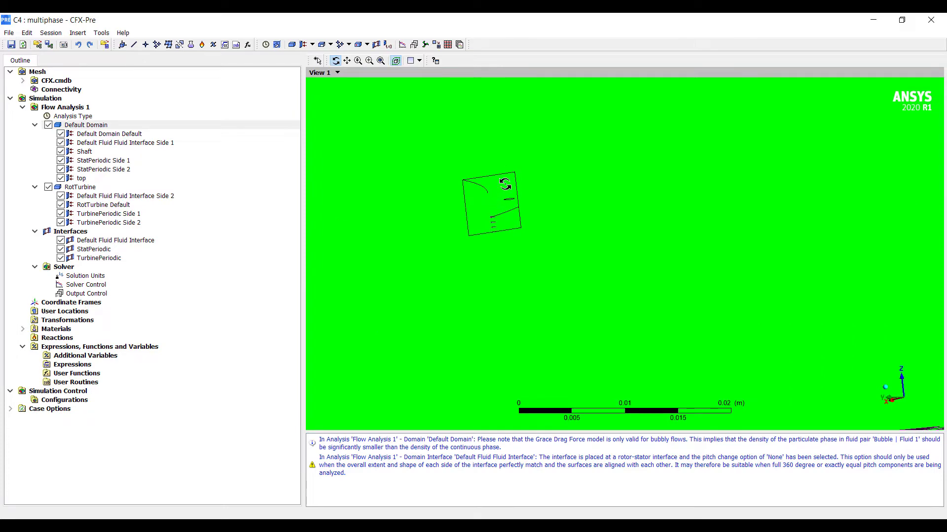
pyautogui.keyDown('shift'); pyautogui.moveTo(507, 186); pyautogui.dragTo(480, 240, button='middle'); pyautogui.keyUp('shift')
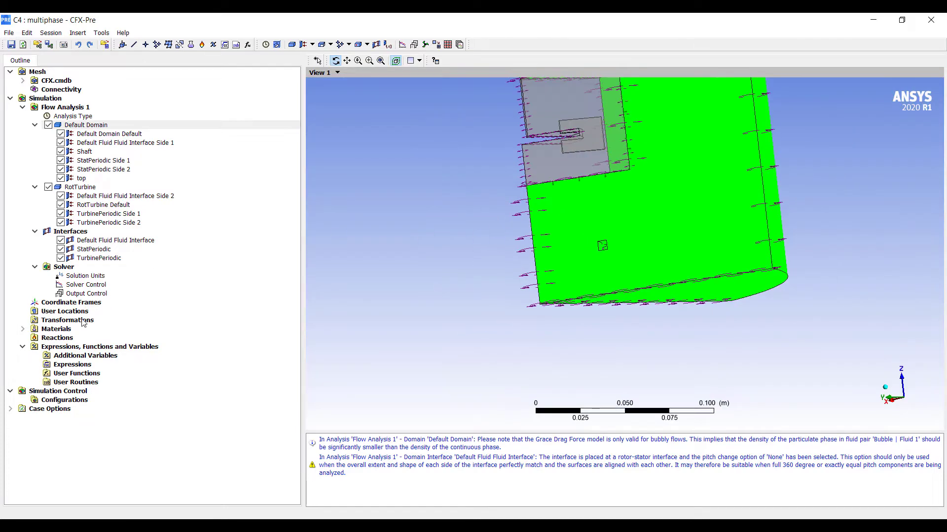
# Insert an expression named vvm defined as 0.25
pyautogui.rightClick(68, 369)
pyautogui.moveTo(135, 377)
pyautogui.click(193, 378)
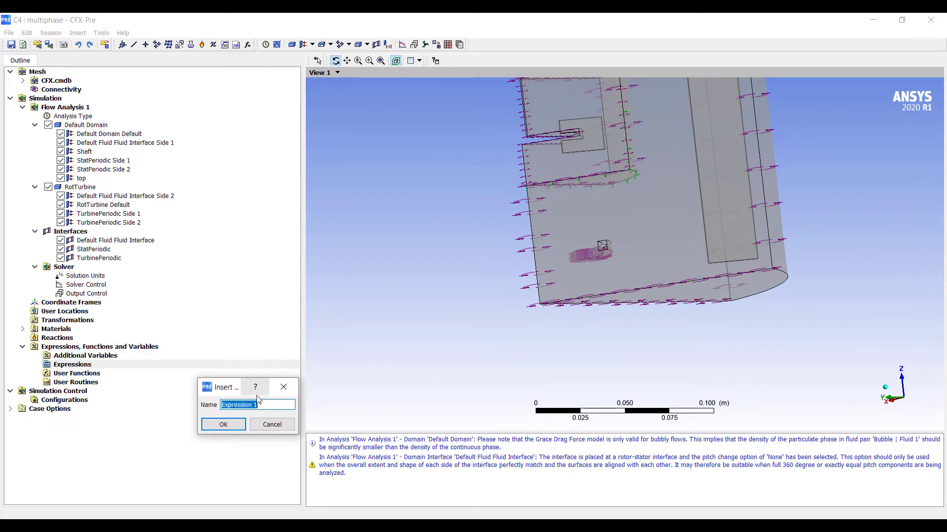
pyautogui.write('vvm')
pyautogui.press('Return')
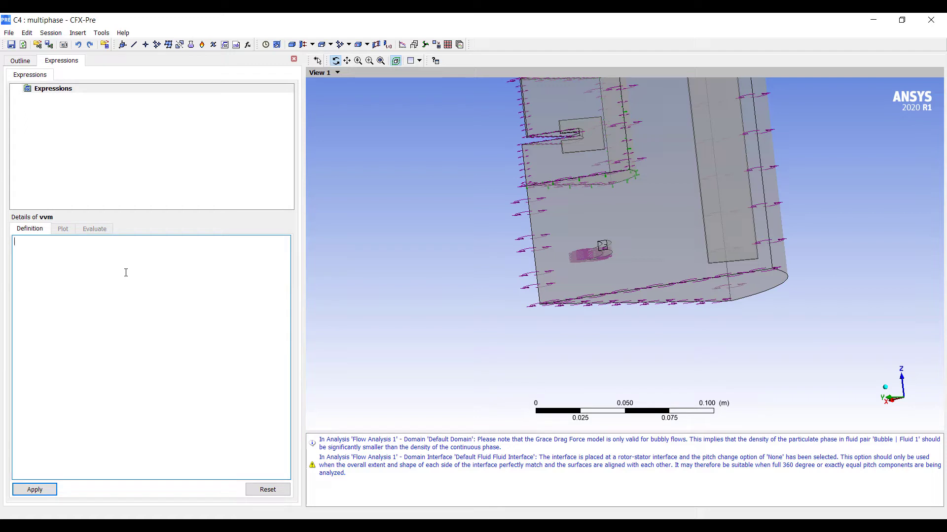
pyautogui.click(53, 491)
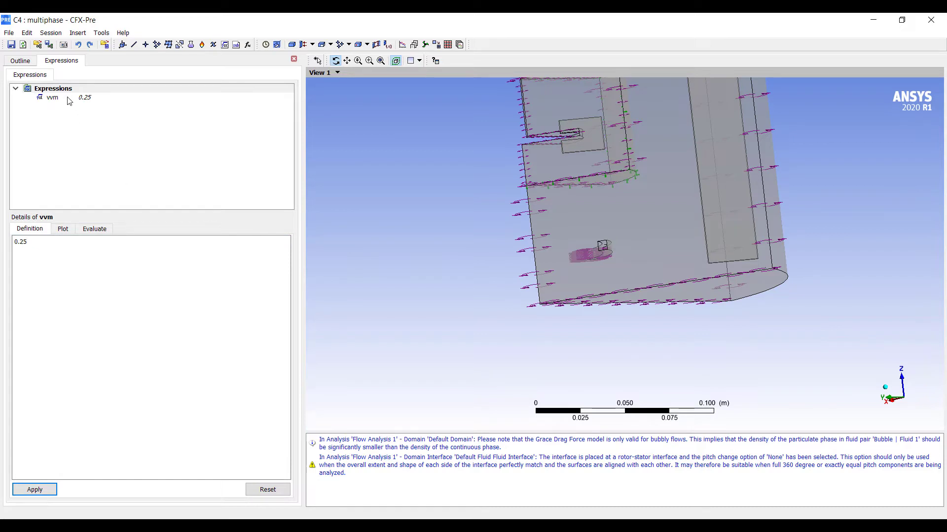
# Begin a second expression named velocityIn, then go back to the Outline tree
pyautogui.rightClick(67, 94)
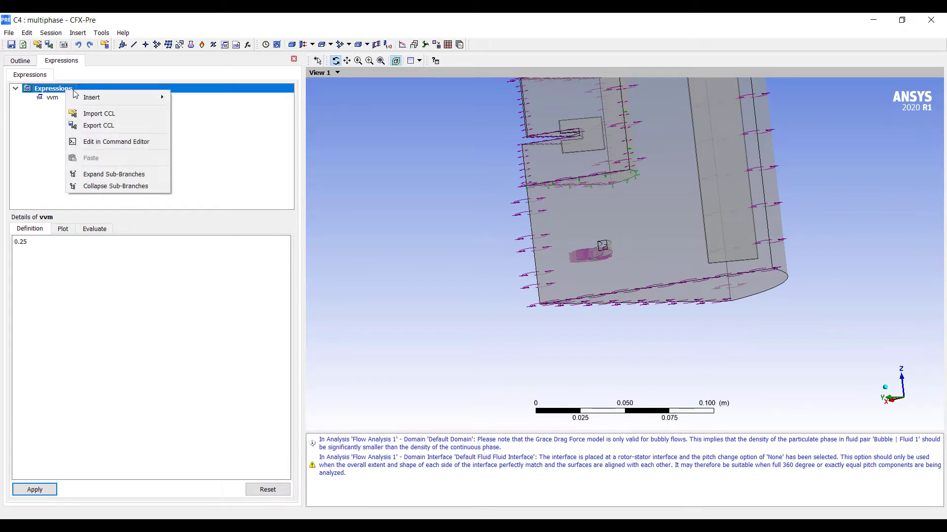
pyautogui.moveTo(94, 97)
pyautogui.click(206, 100)
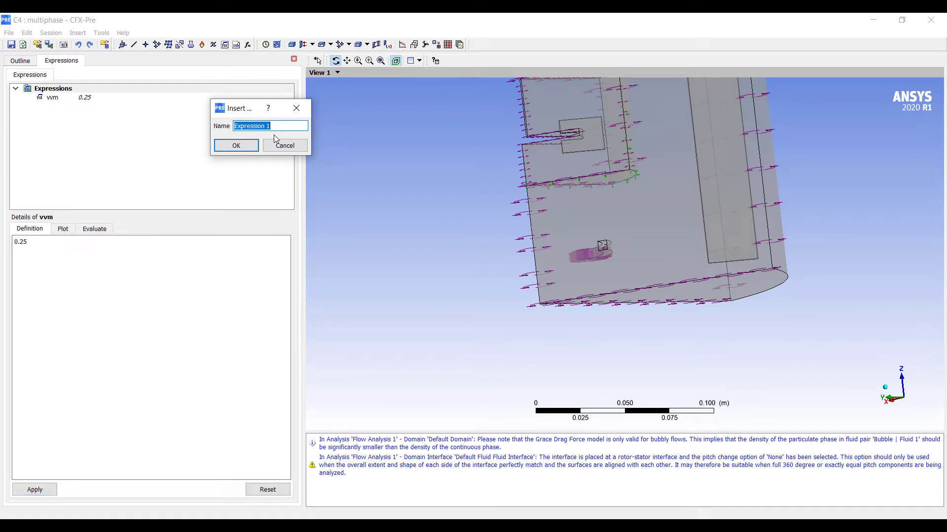
pyautogui.write('velocityIn')
pyautogui.press('Return')
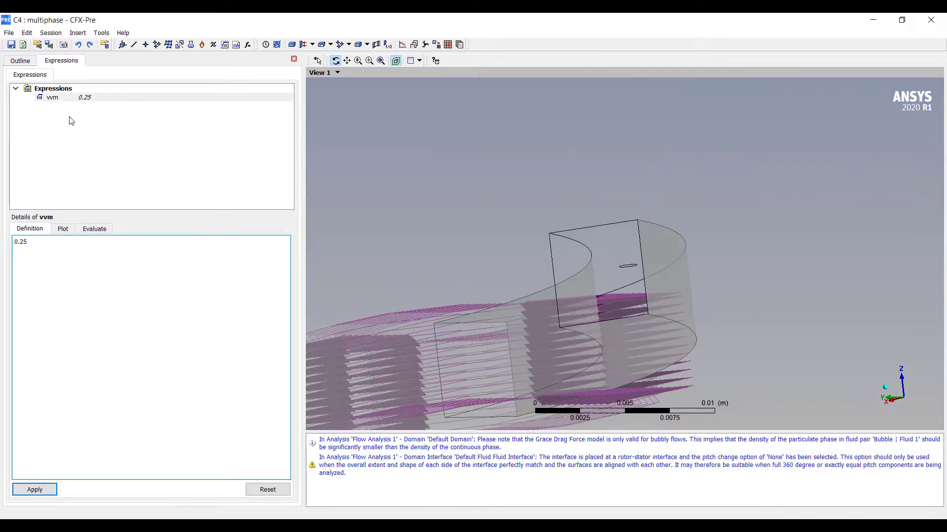
pyautogui.click(22, 63)
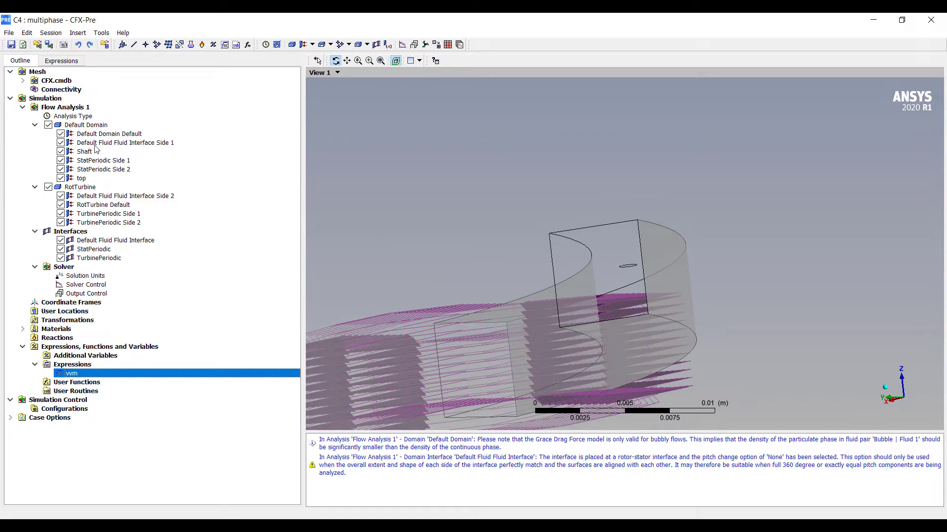
# Create inlet boundary gasIn on the small sparger face F17.125 with 1 m/s normal speed
pyautogui.rightClick(68, 123)
pyautogui.moveTo(148, 162)
pyautogui.click(194, 162)
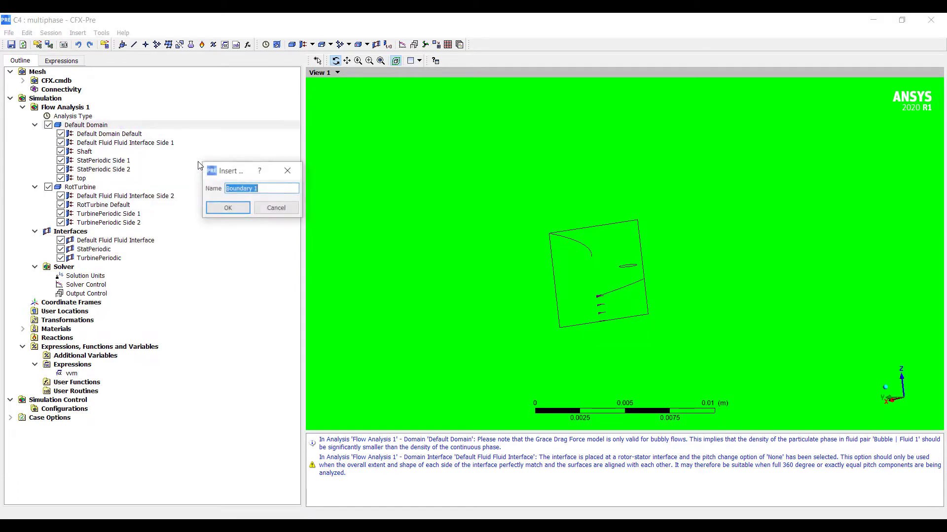
pyautogui.write('gas')
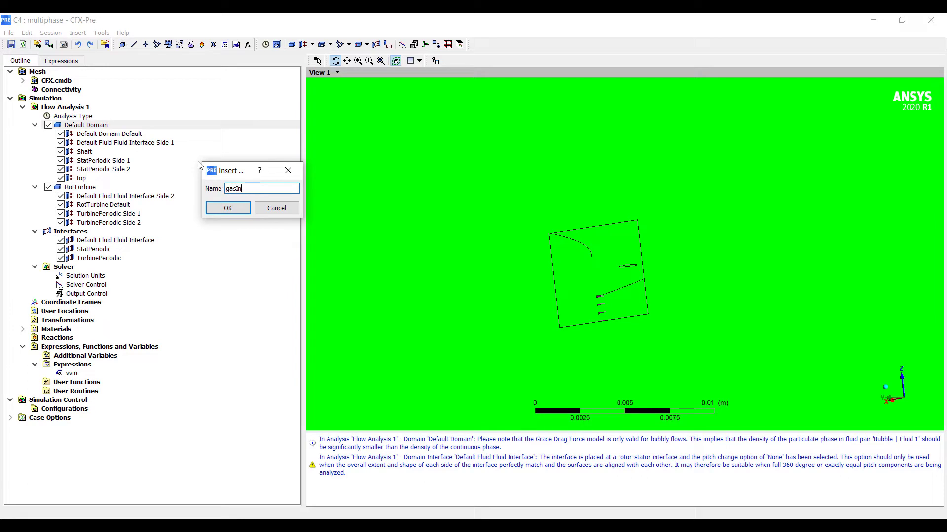
pyautogui.write('In')
pyautogui.press('Return')
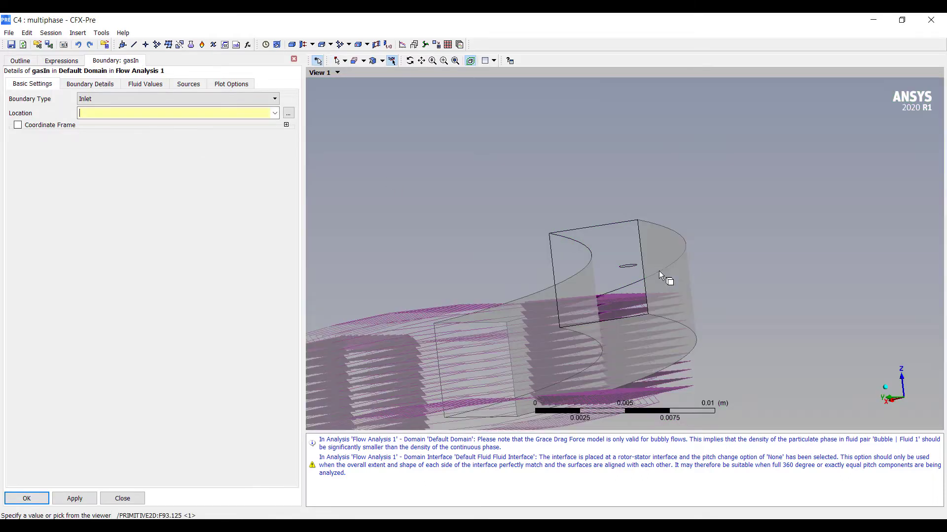
pyautogui.click(627, 266)
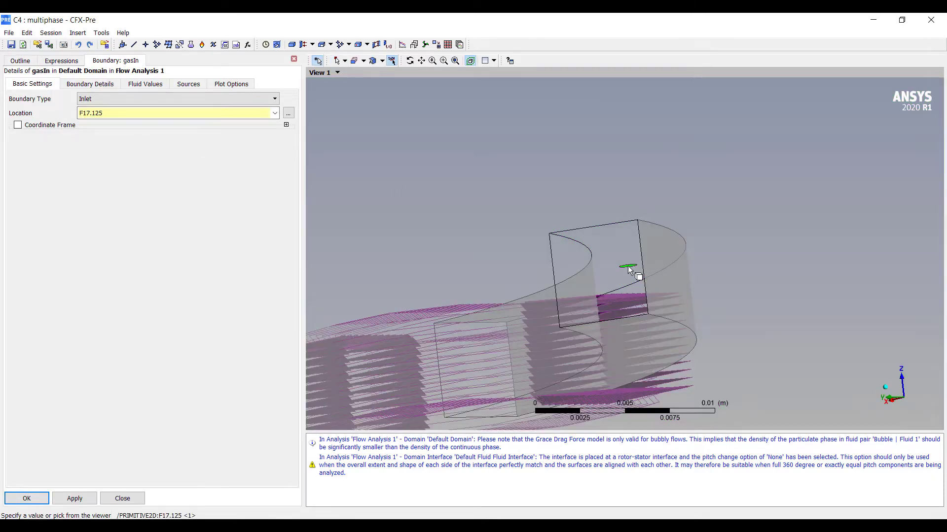
pyautogui.click(97, 85)
pyautogui.click(131, 152)
pyautogui.write('1')
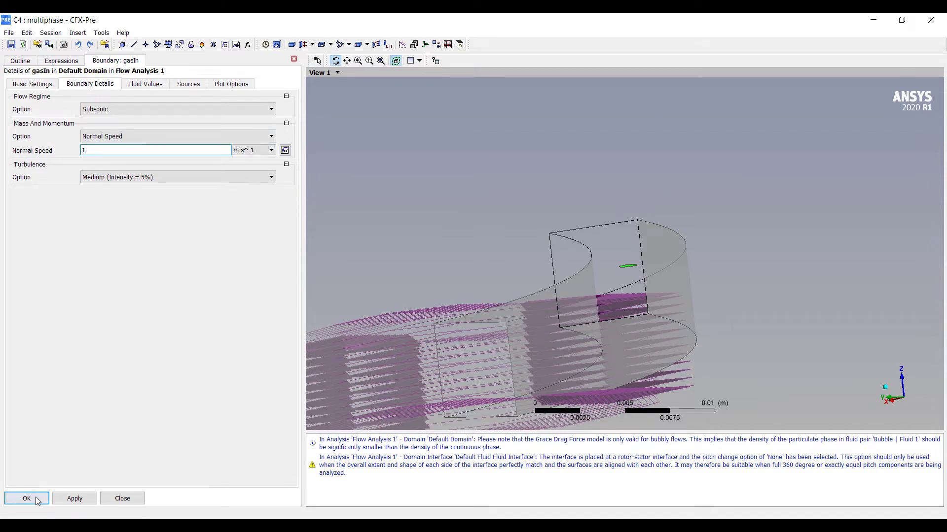
# Clear the volume fraction warning, review Fluid 1's inlet values, and finish gasIn
pyautogui.click(37, 500)
pyautogui.click(476, 299)
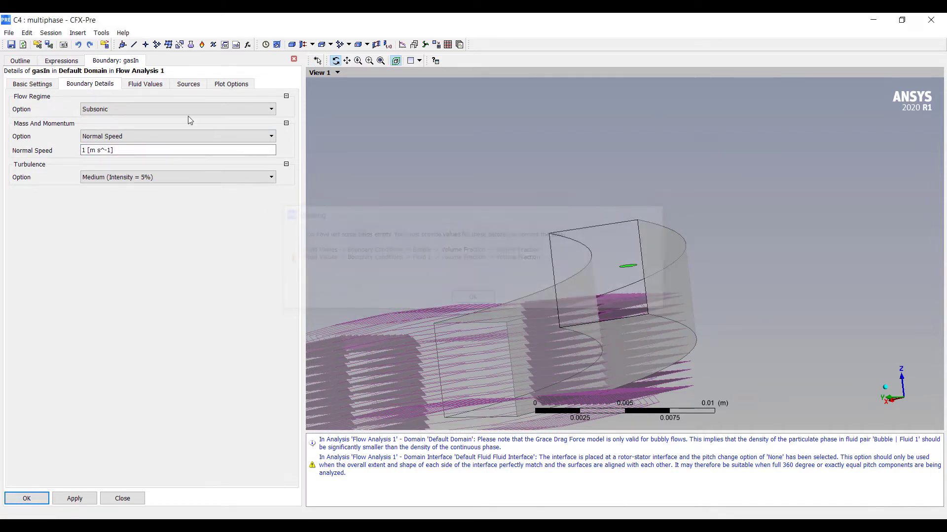
pyautogui.click(145, 84)
pyautogui.click(50, 118)
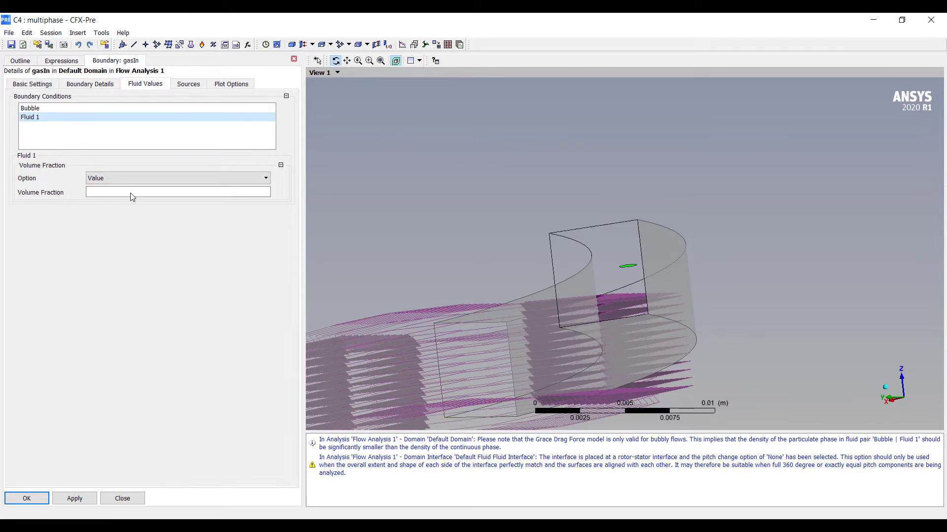
pyautogui.click(29, 498)
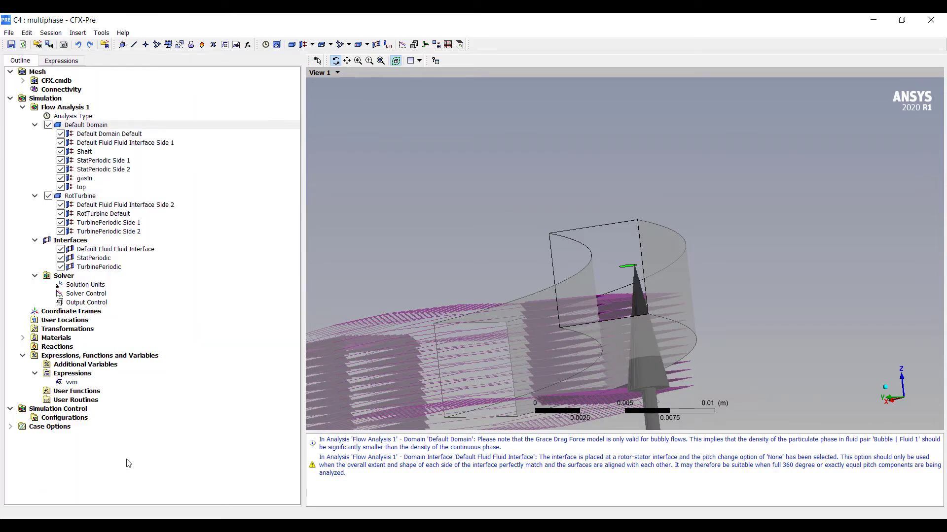
pyautogui.doubleClick(71, 372)
# Insert a new expression named VelocityIn
pyautogui.rightClick(57, 90)
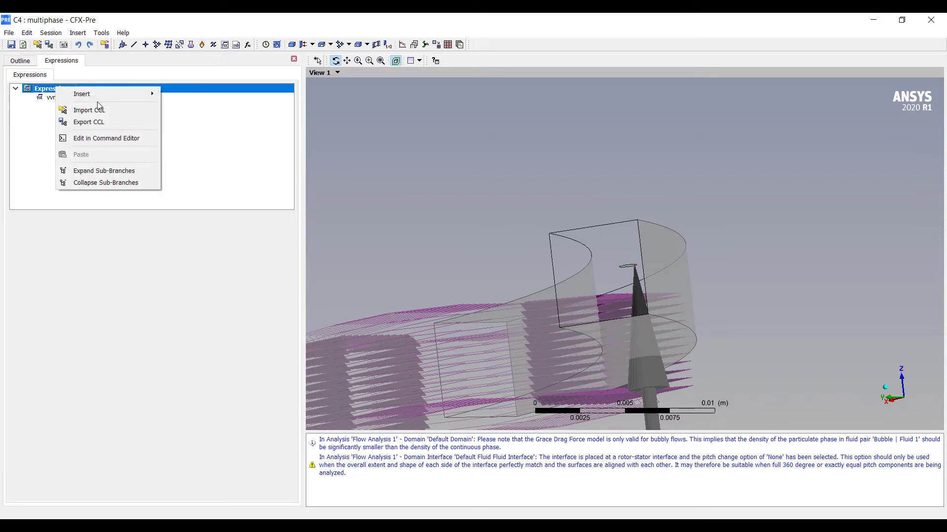
pyautogui.moveTo(111, 98)
pyautogui.click(186, 96)
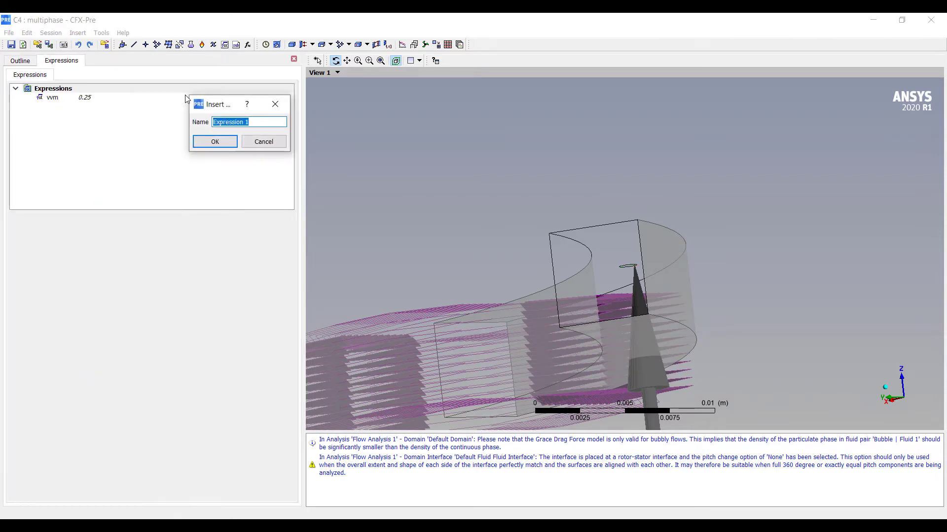
pyautogui.write('A')
pyautogui.press('BackSpace')
pyautogui.write('VelocityIn')
pyautogui.press('Return')
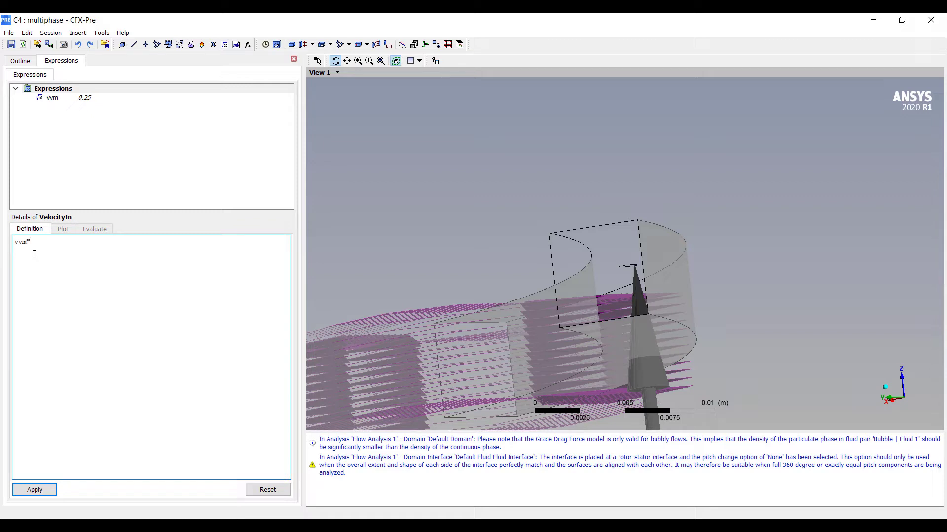
pyautogui.write('vvm*volume()@Assembly/(area()@')
pyautogui.rightClick(137, 244)
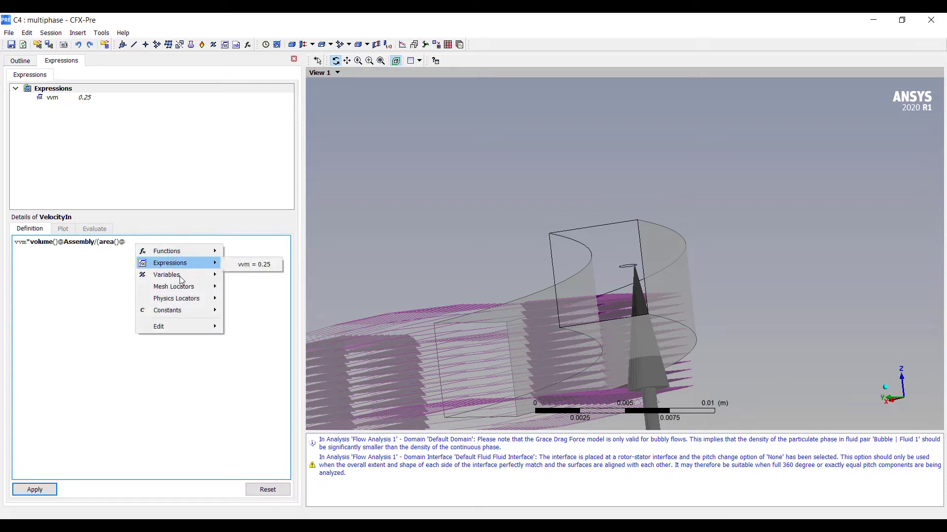
pyautogui.moveTo(191, 298)
pyautogui.moveTo(242, 300)
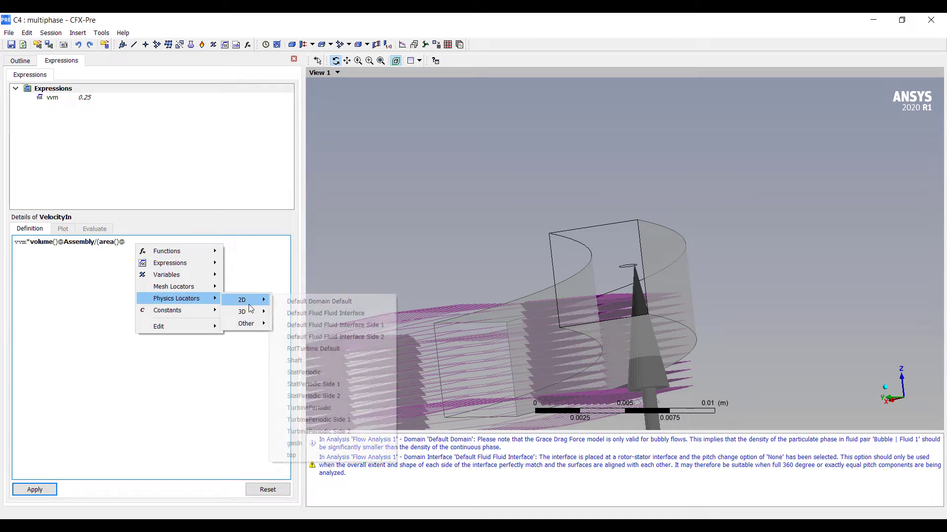
pyautogui.click(339, 445)
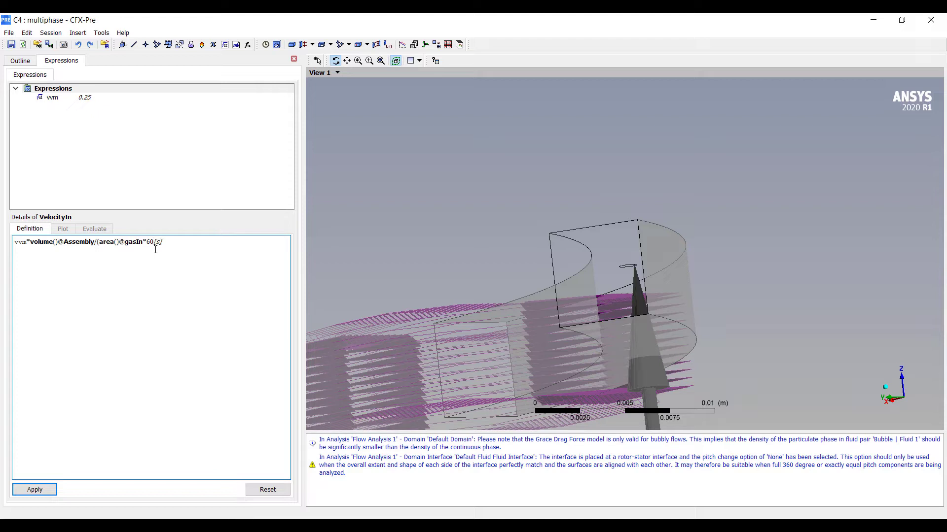
pyautogui.write(')')
pyautogui.click(45, 490)
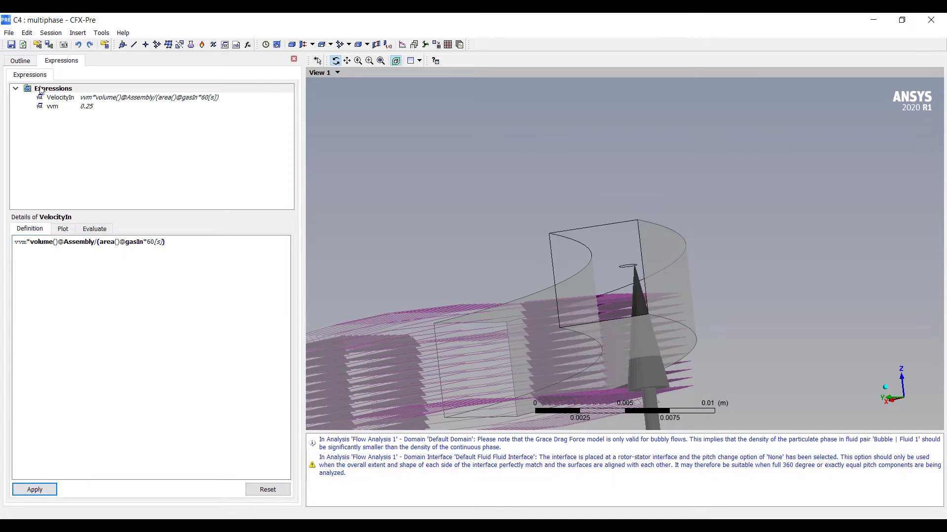
# Set the gasIn inlet's normal speed to the VelocityIn expression
pyautogui.click(22, 61)
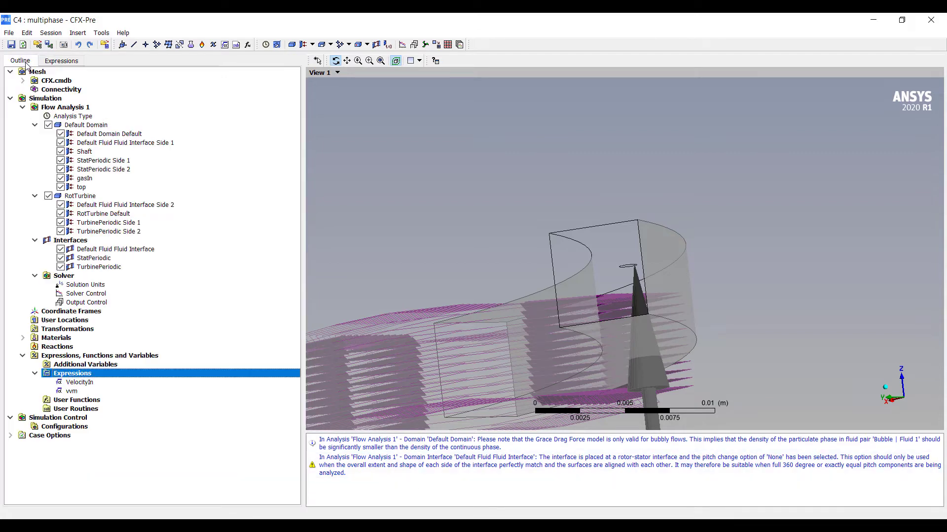
pyautogui.doubleClick(85, 179)
pyautogui.click(90, 84)
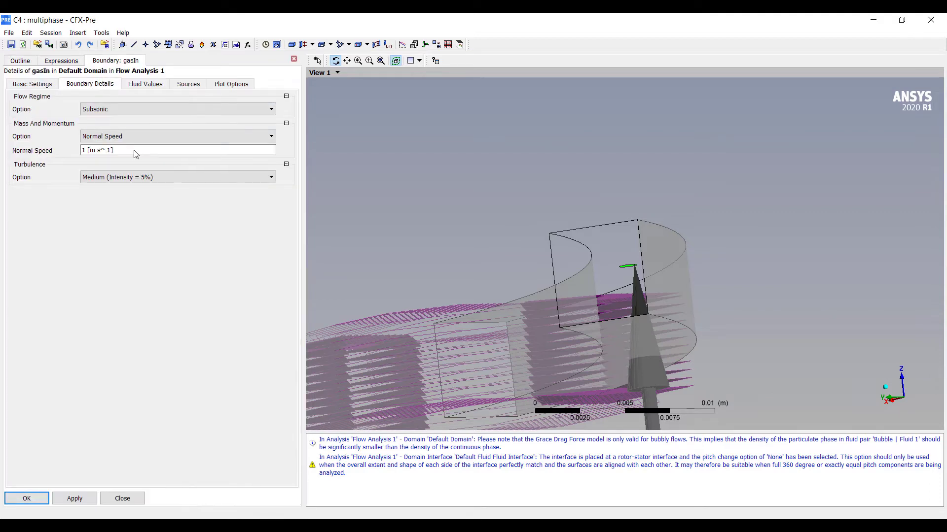
pyautogui.click(285, 150)
pyautogui.click(284, 152)
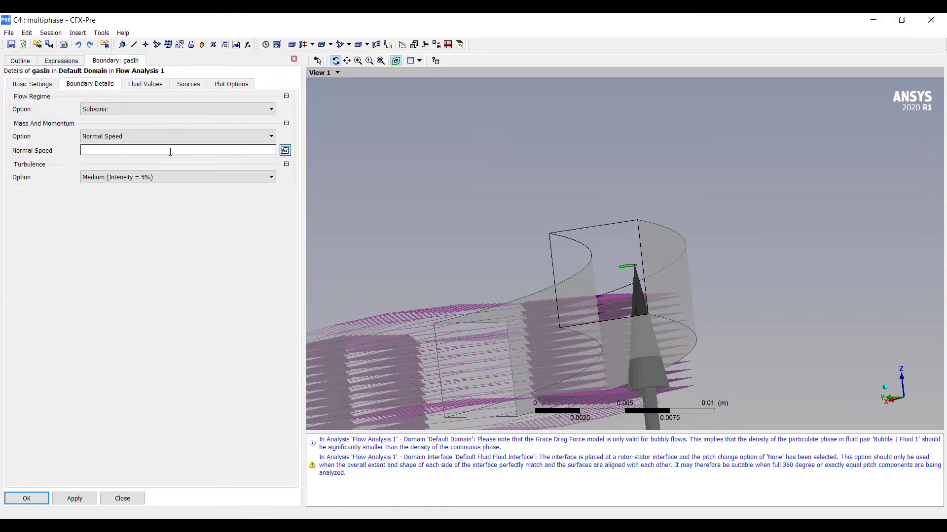
pyautogui.rightClick(170, 152)
pyautogui.moveTo(243, 176)
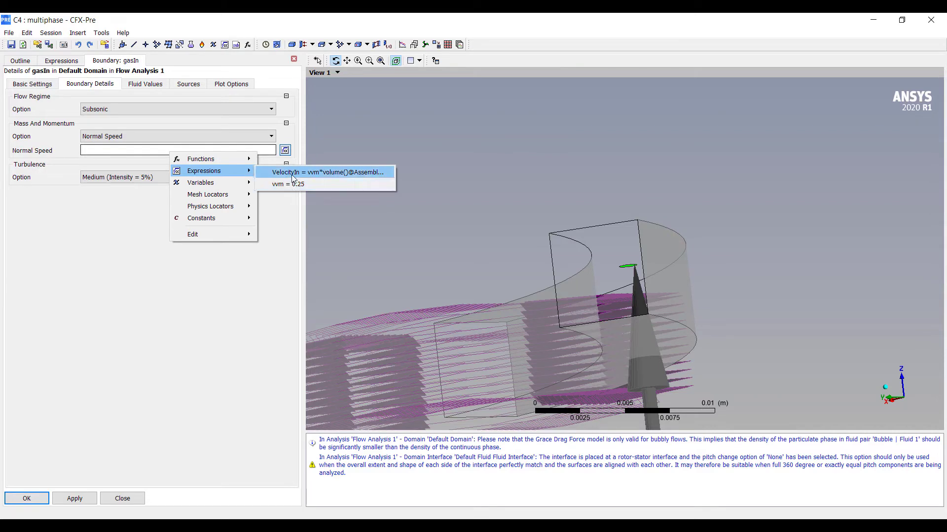
pyautogui.click(316, 173)
pyautogui.click(27, 499)
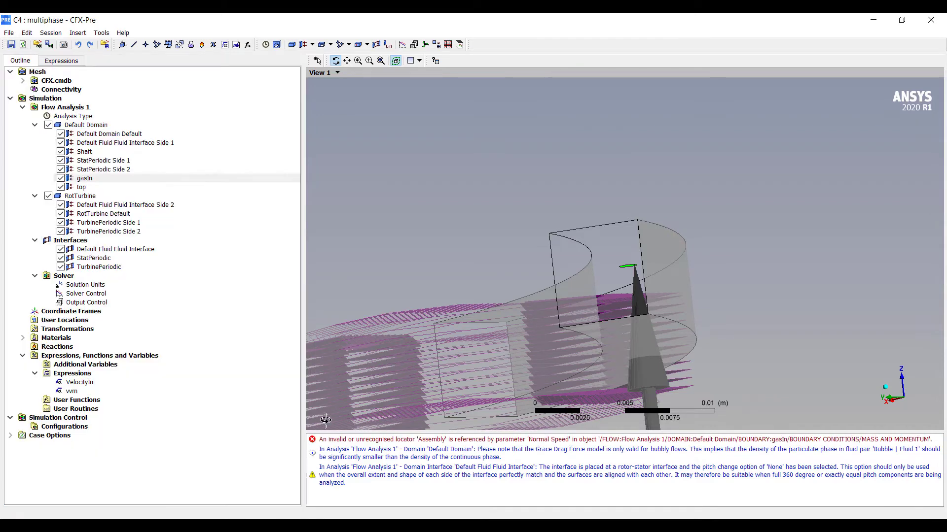
# Inspect the boundary flagged by the error, then open VelocityIn to fix its locator
pyautogui.doubleClick(417, 440)
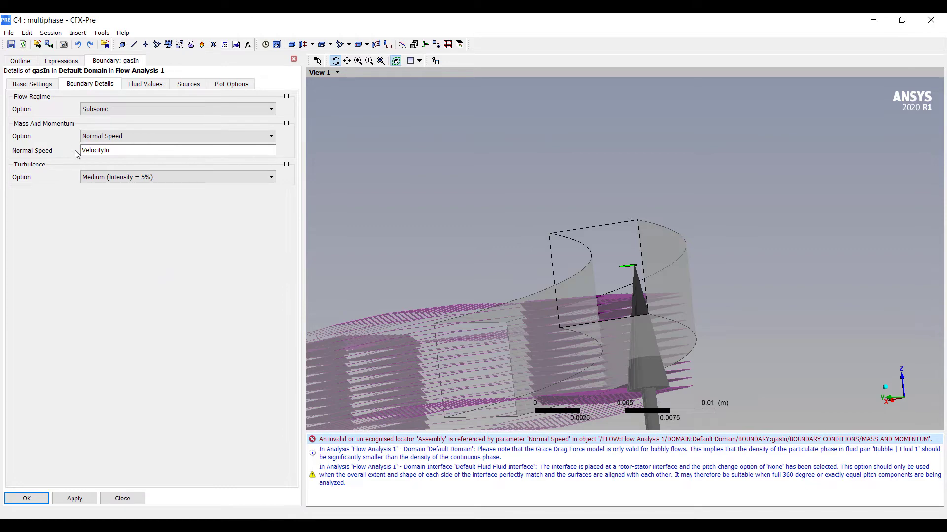
pyautogui.click(123, 498)
pyautogui.click(62, 60)
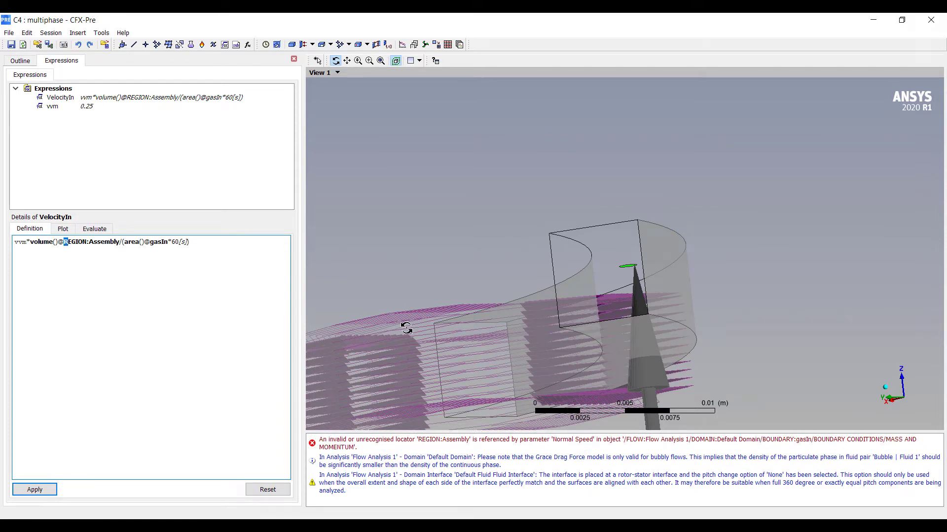
pyautogui.hotkey('shift', 'Right')
pyautogui.hotkey('shift', 'Right')
pyautogui.hotkey('shift', 'Right')
pyautogui.hotkey('shift', 'Right')
pyautogui.hotkey('shift', 'Right')
pyautogui.hotkey('shift', 'Right')
pyautogui.hotkey('shift', 'Right')
pyautogui.hotkey('shift', 'Right')
pyautogui.hotkey('shift', 'Right')
pyautogui.hotkey('shift', 'Right')
pyautogui.hotkey('shift', 'Right')
pyautogui.hotkey('shift', 'Right')
pyautogui.hotkey('shift', 'Right')
pyautogui.hotkey('shift', 'Right')
pyautogui.press('Delete')
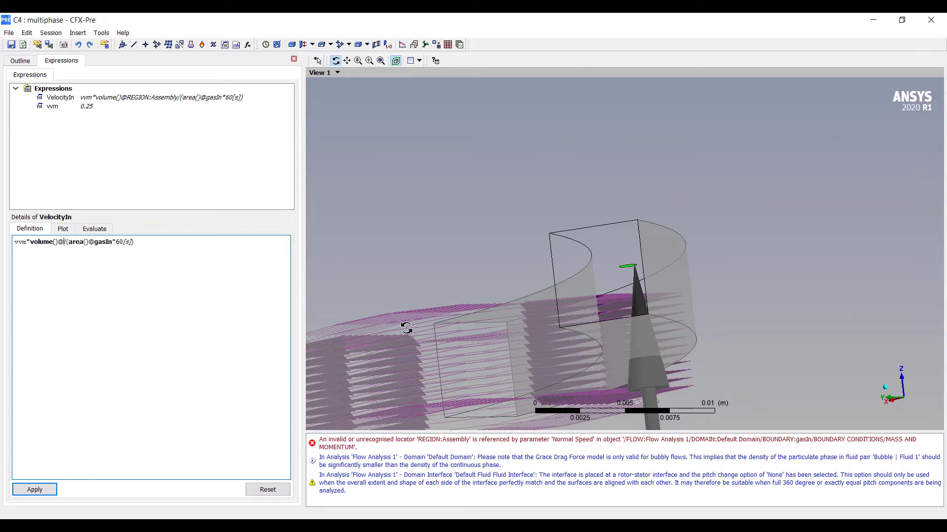
pyautogui.rightClick(64, 241)
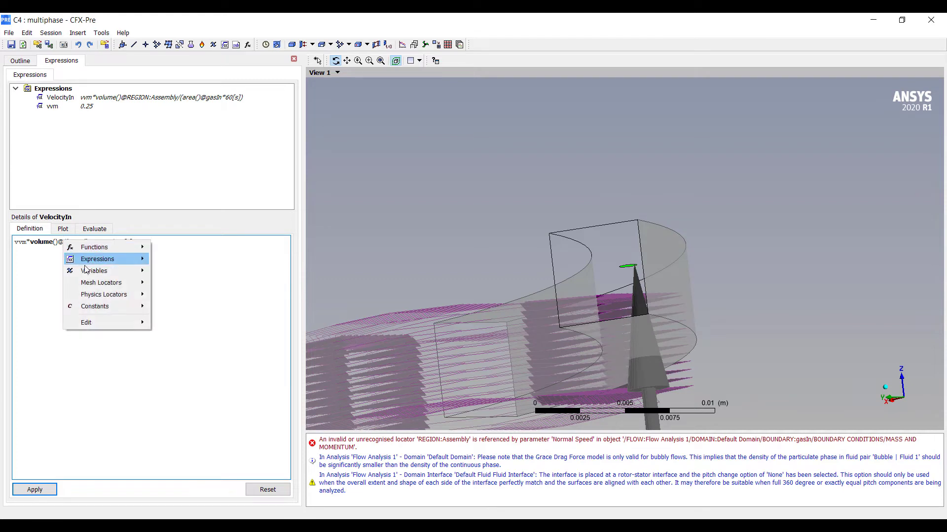
pyautogui.moveTo(107, 294)
pyautogui.moveTo(170, 308)
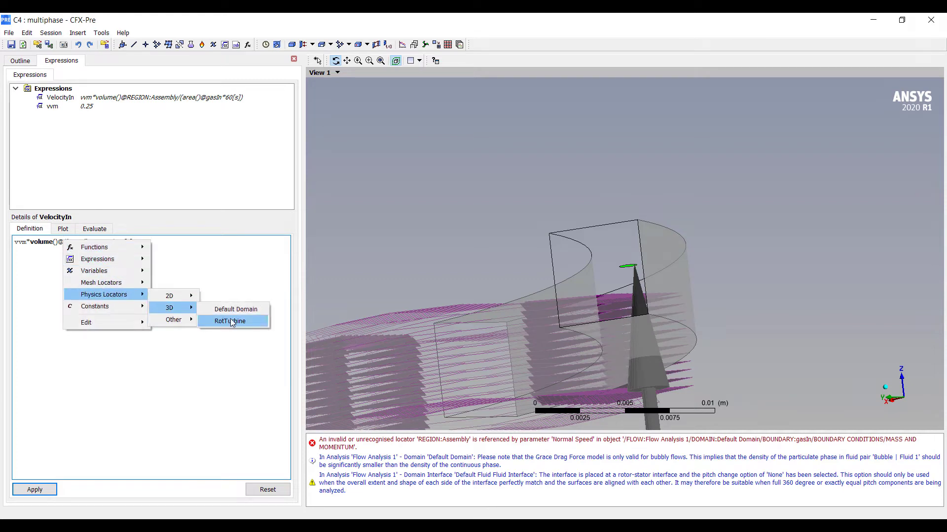
pyautogui.click(231, 310)
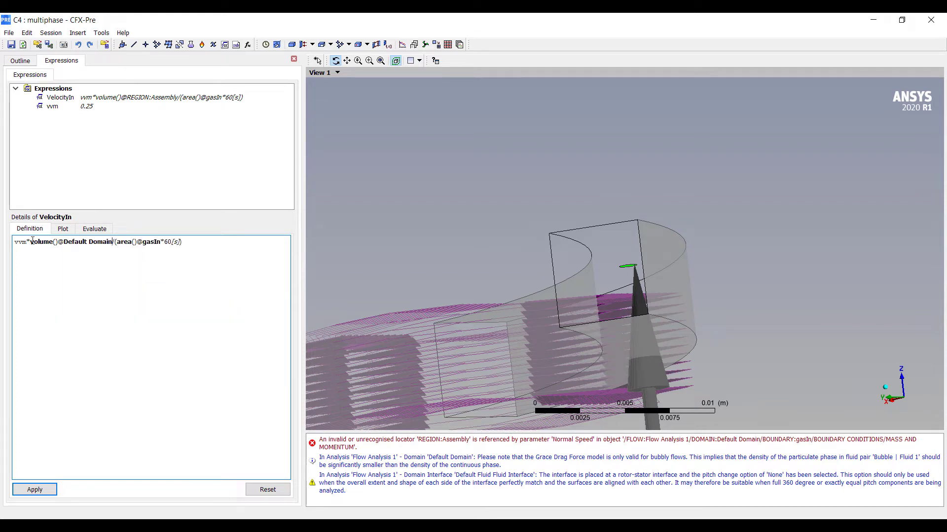
pyautogui.write('(')
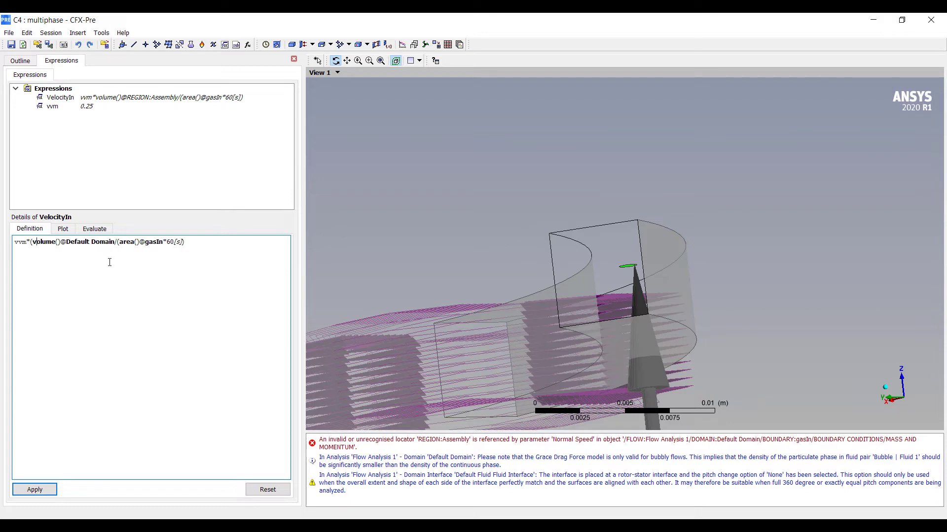
pyautogui.write(')')
pyautogui.write('volume()@')
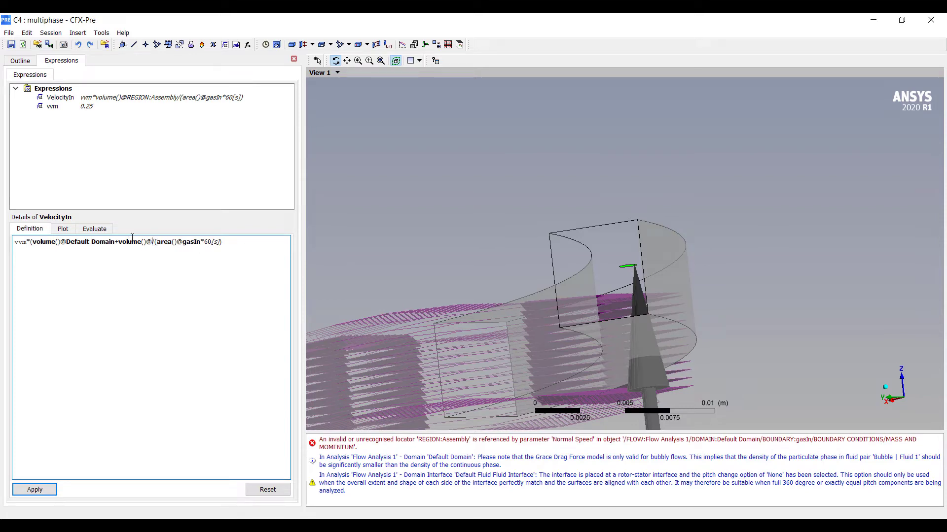
pyautogui.rightClick(152, 242)
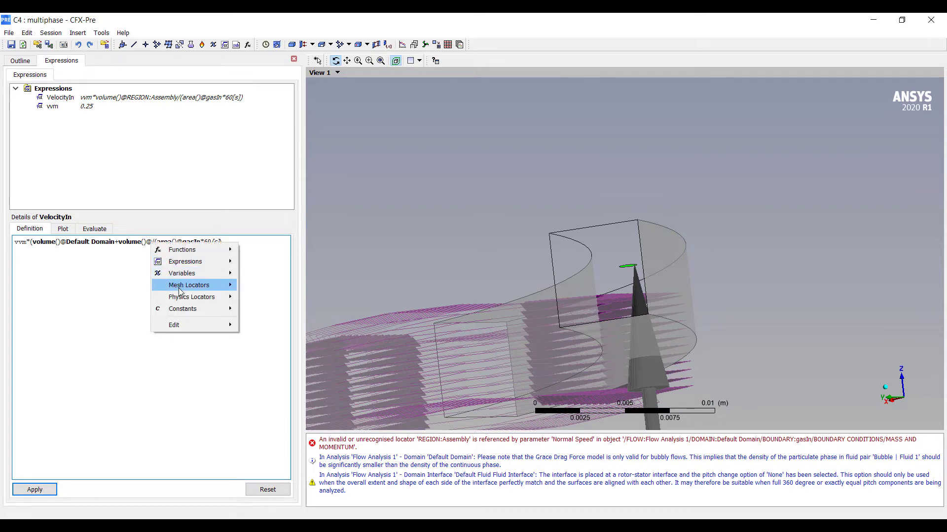
pyautogui.moveTo(217, 297)
pyautogui.moveTo(257, 310)
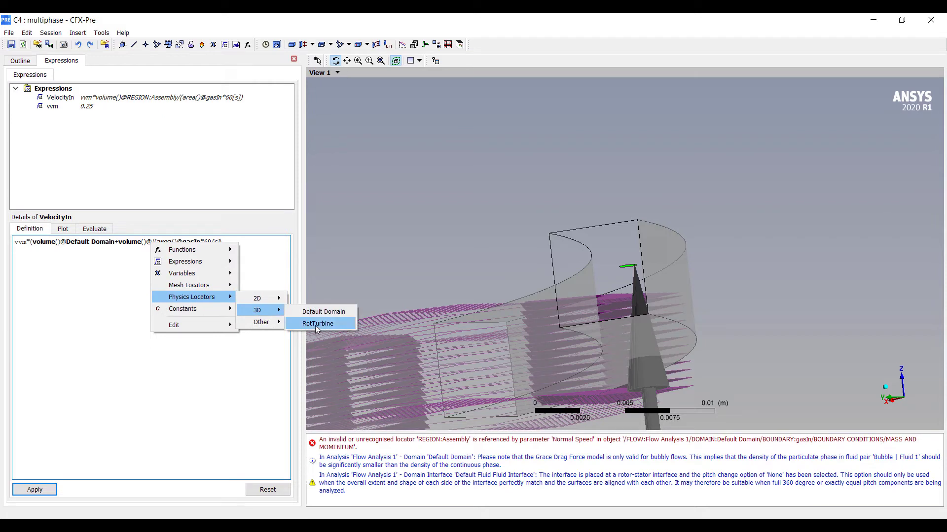
pyautogui.click(316, 324)
pyautogui.write(')')
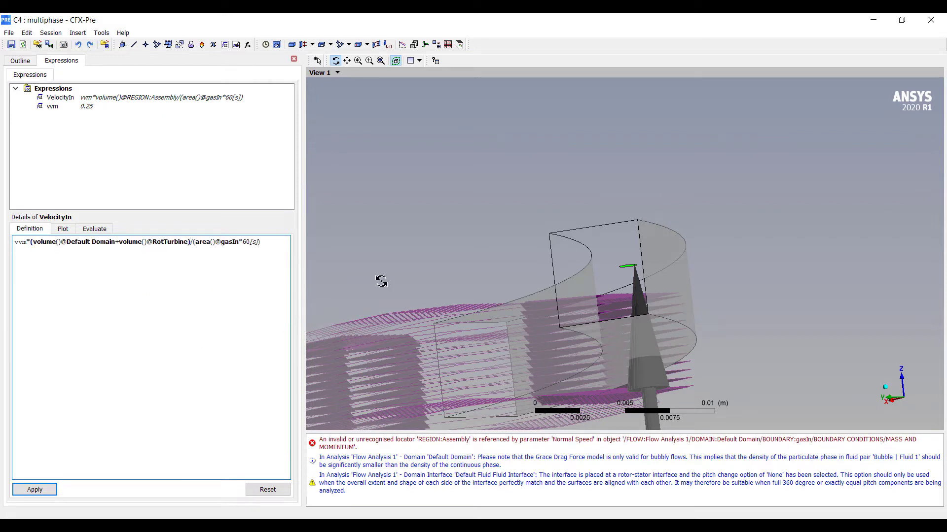
pyautogui.click(45, 499)
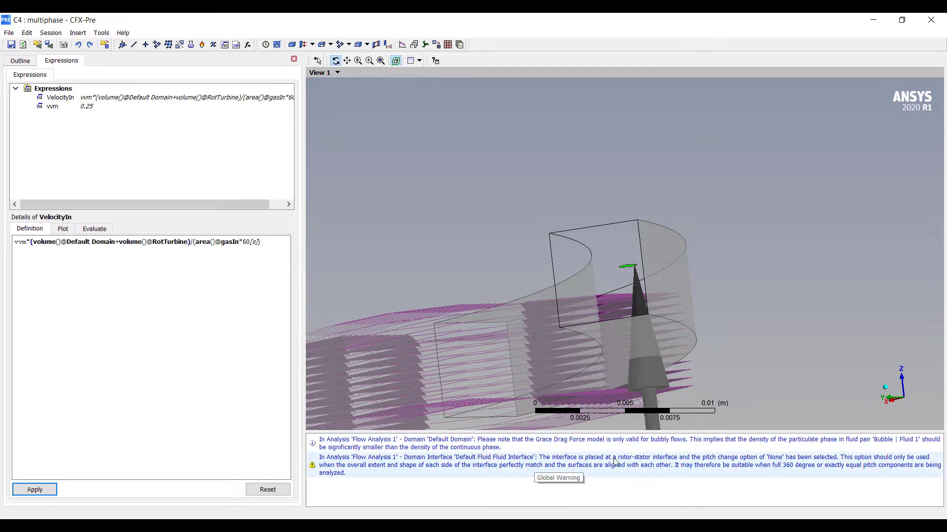
# Confirm the top boundary is a subsonic outlet with degassing, then return to Workbench
pyautogui.click(11, 63)
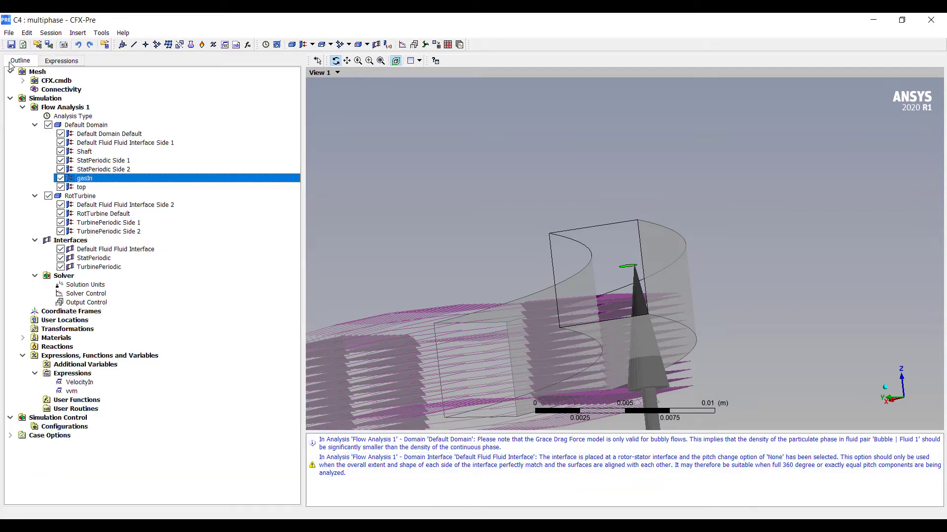
pyautogui.moveTo(509, 222); pyautogui.dragTo(542, 262, button='middle')
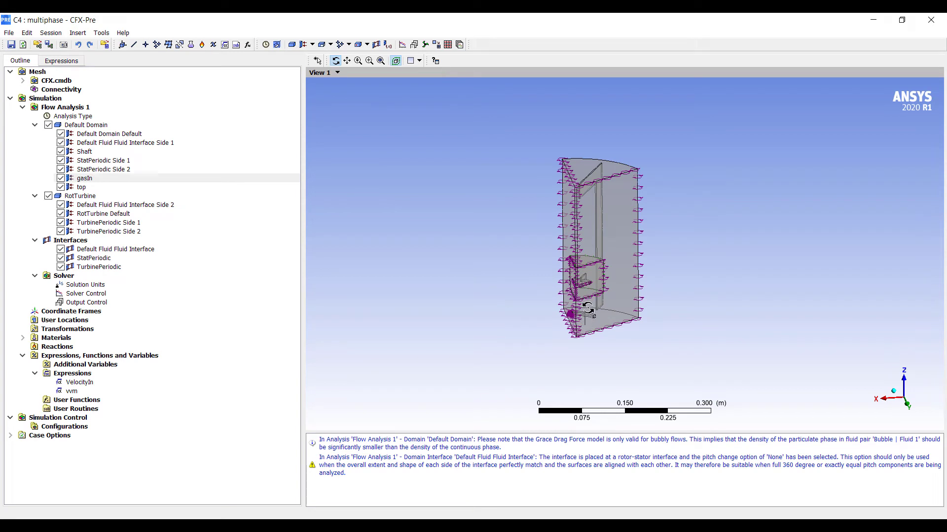
pyautogui.doubleClick(82, 189)
pyautogui.click(94, 85)
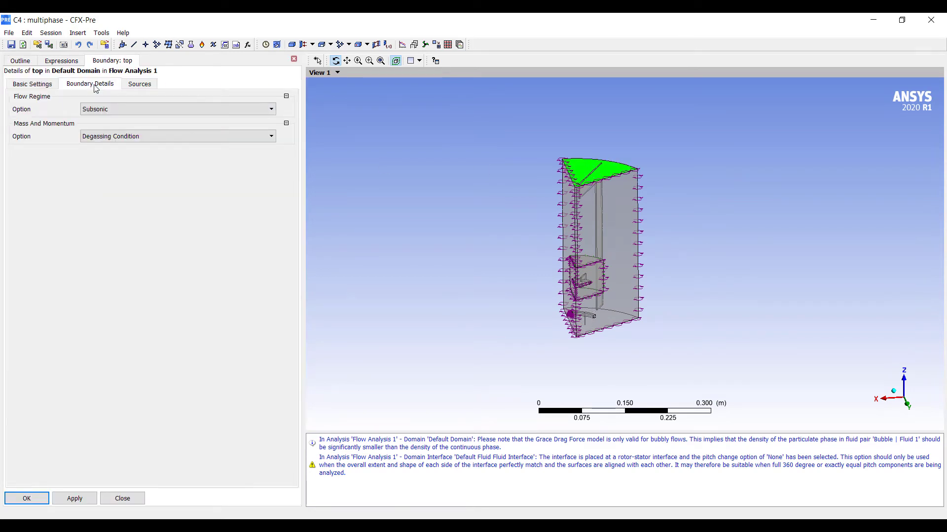
pyautogui.click(33, 85)
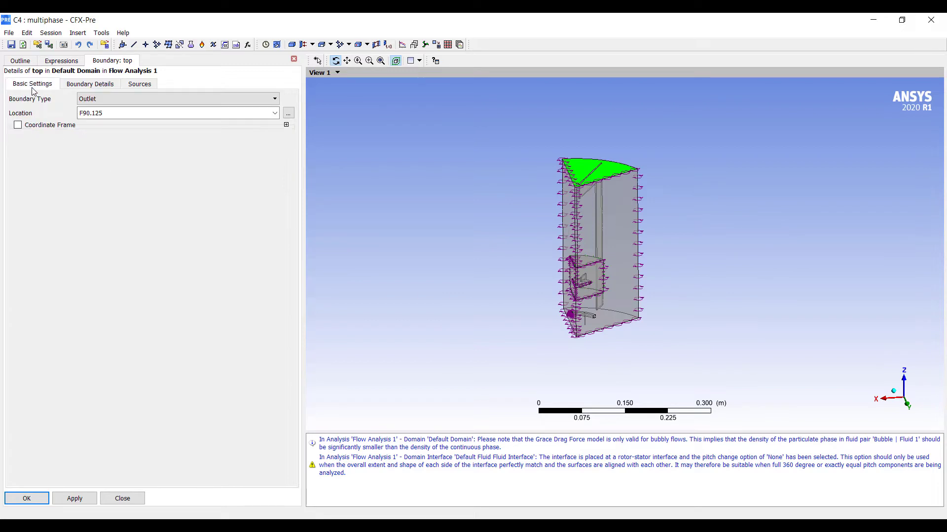
pyautogui.click(91, 84)
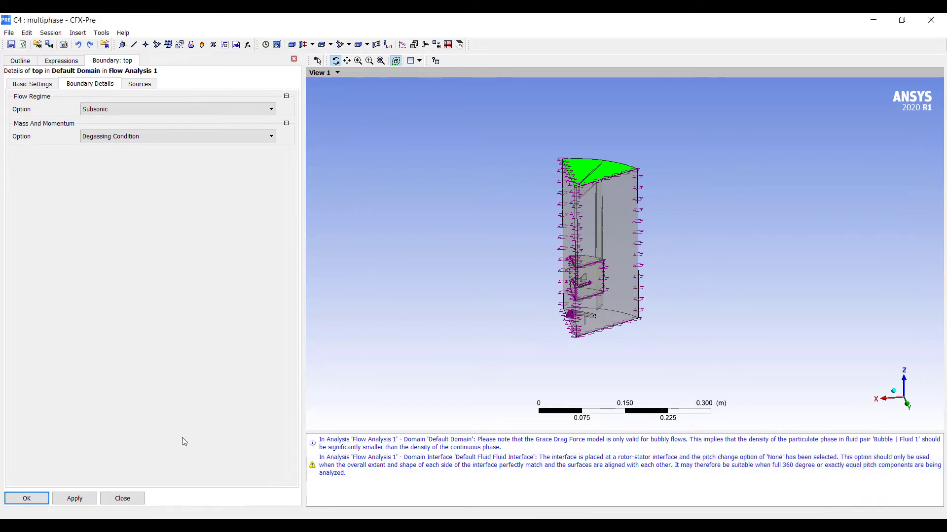
pyautogui.click(34, 500)
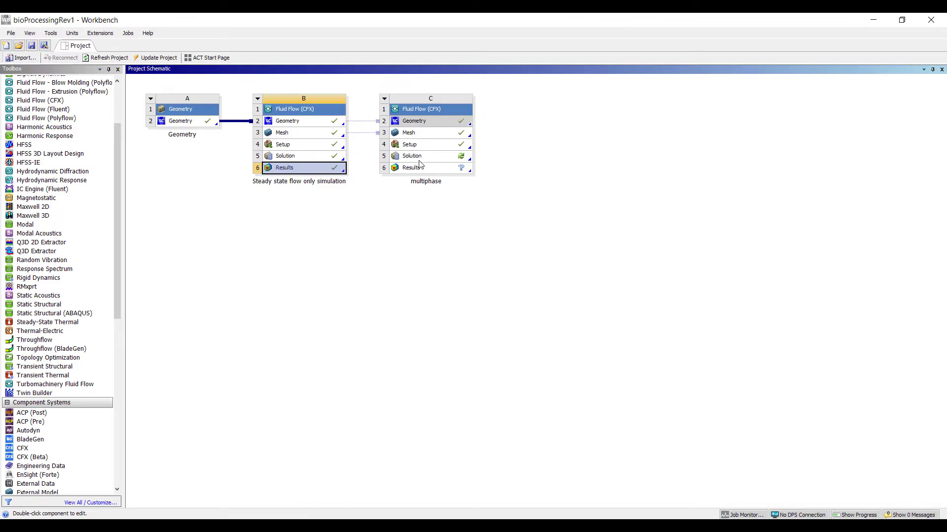
pyautogui.doubleClick(419, 157)
# Link system B's steady single-phase Solution into system C's multiphase Solution and launch its solver
pyautogui.click(931, 20)
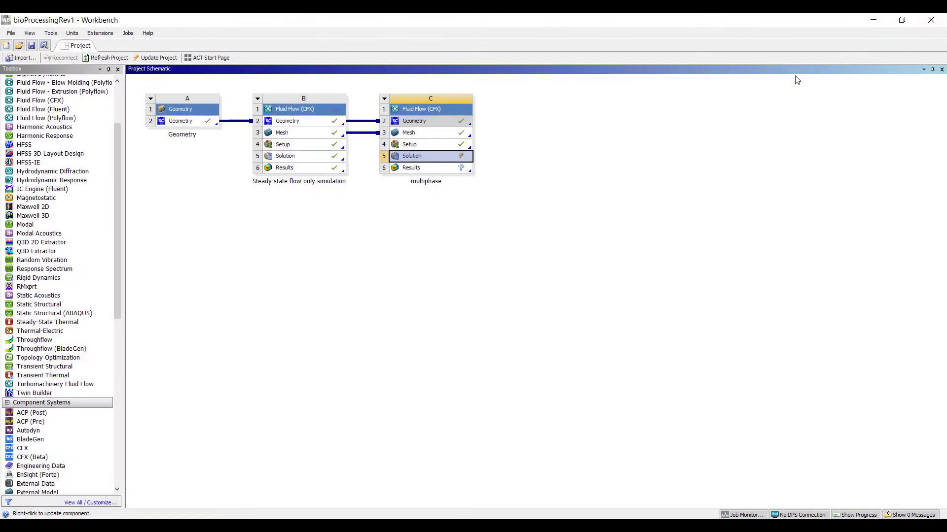
pyautogui.click(308, 161)
pyautogui.moveTo(298, 163); pyautogui.dragTo(406, 162)
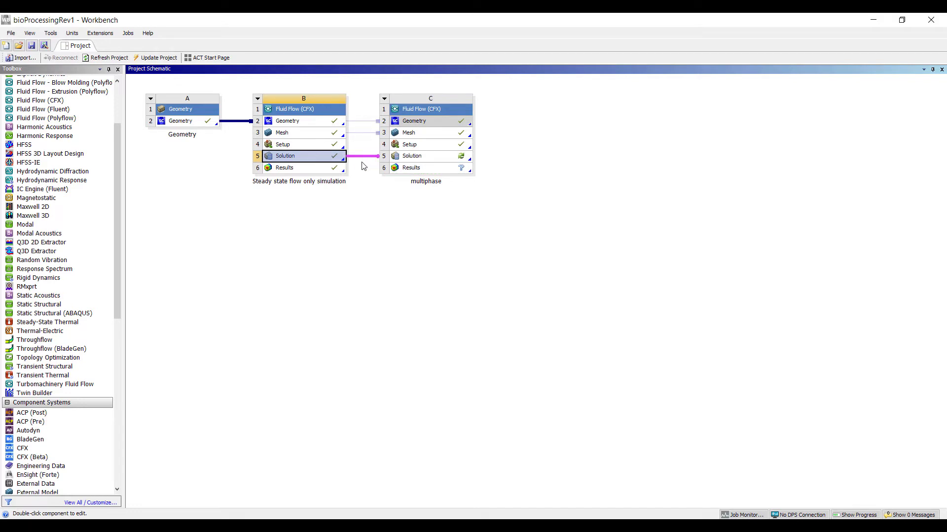
pyautogui.doubleClick(428, 162)
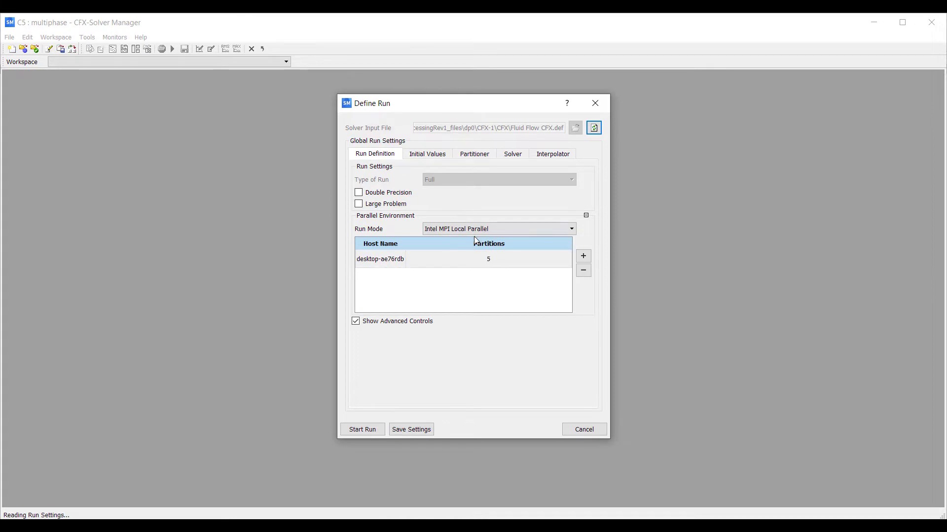
# Run the multiphase case from current solution data, then review the Out File and volume-fraction residuals
pyautogui.click(433, 159)
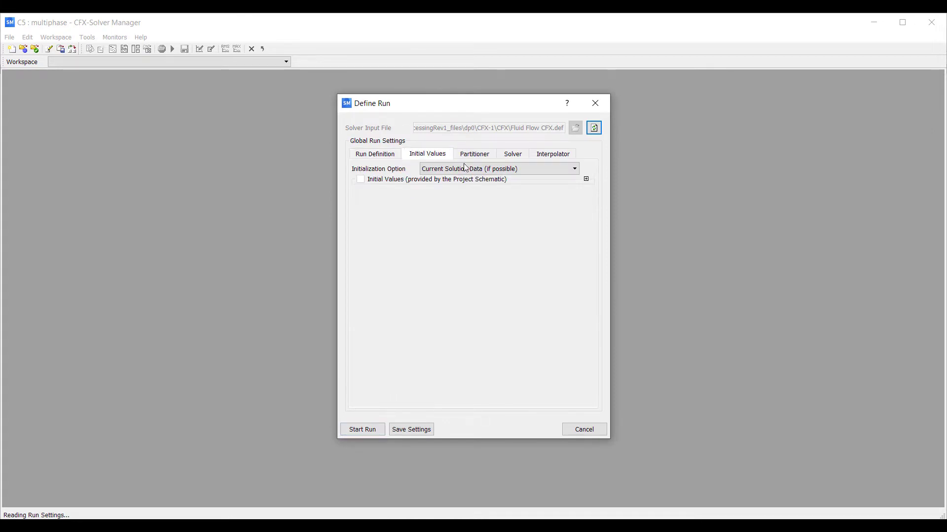
pyautogui.click(454, 170)
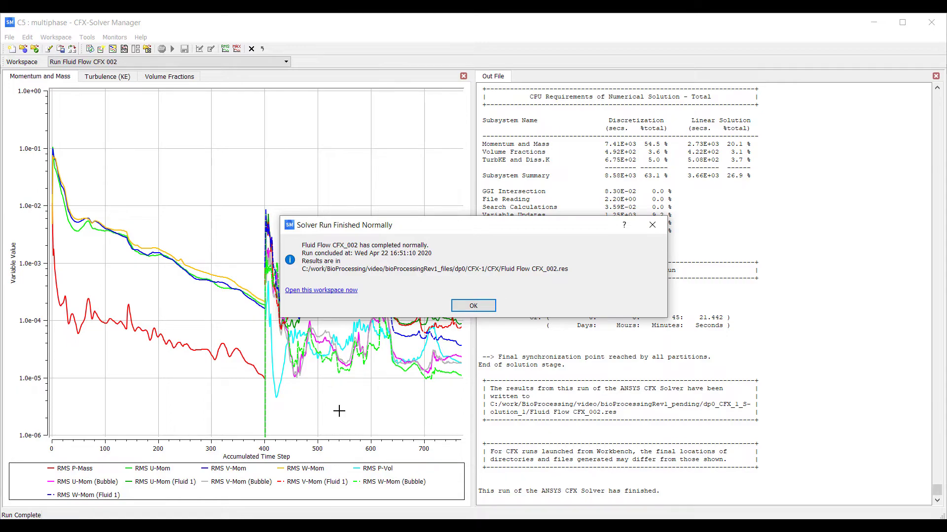
pyautogui.click(472, 306)
pyautogui.scroll(10, 626, 369)
pyautogui.scroll(-3, 626, 370)
pyautogui.scroll(-3, 626, 369)
pyautogui.scroll(15, 626, 369)
pyautogui.scroll(15, 625, 368)
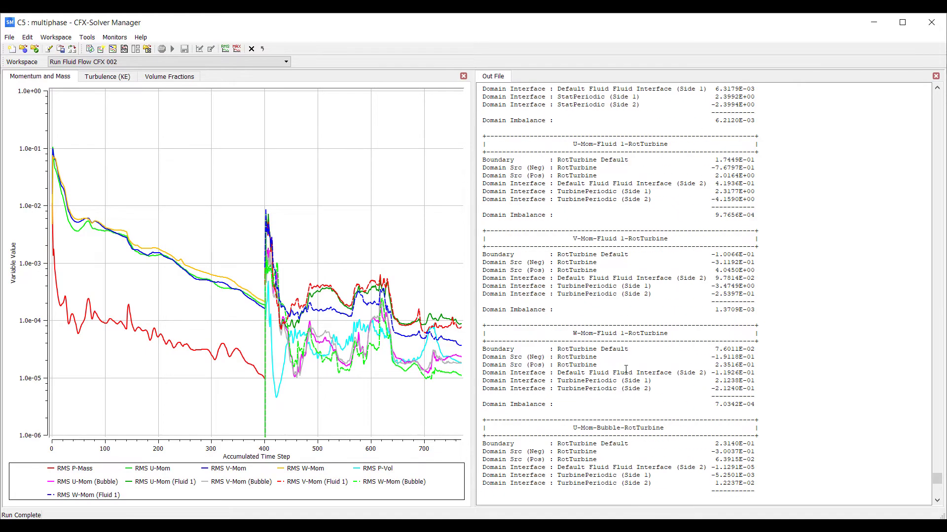
pyautogui.scroll(-18, 626, 369)
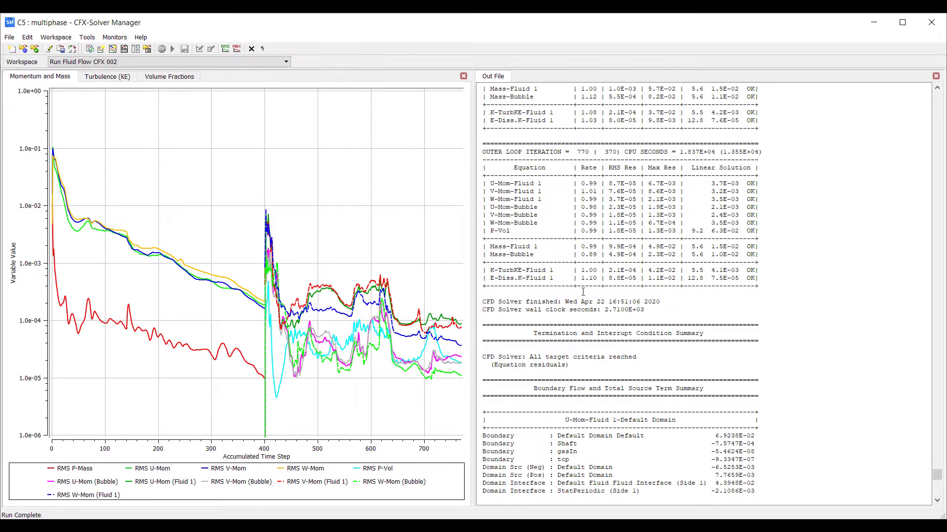
pyautogui.click(162, 77)
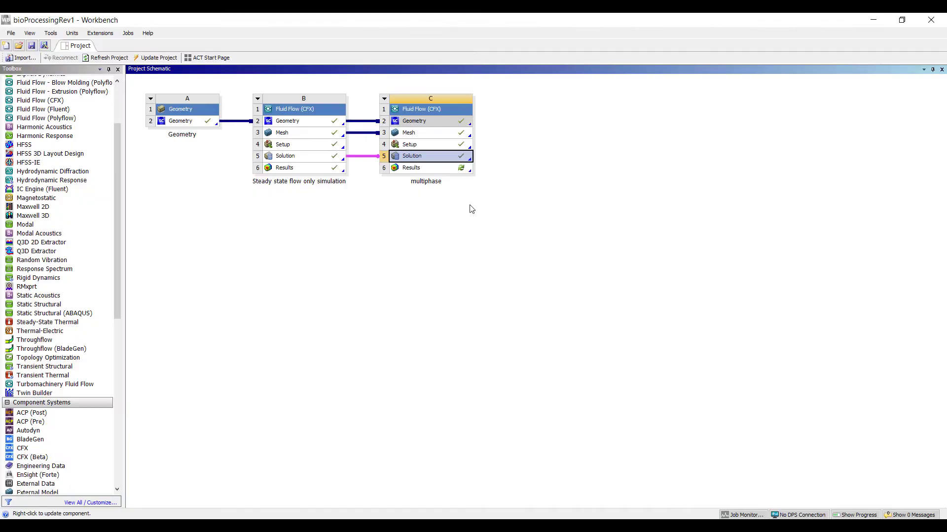
# Load system C's multiphase results into CFD-Post, dismissing the initialization error
pyautogui.doubleClick(454, 170)
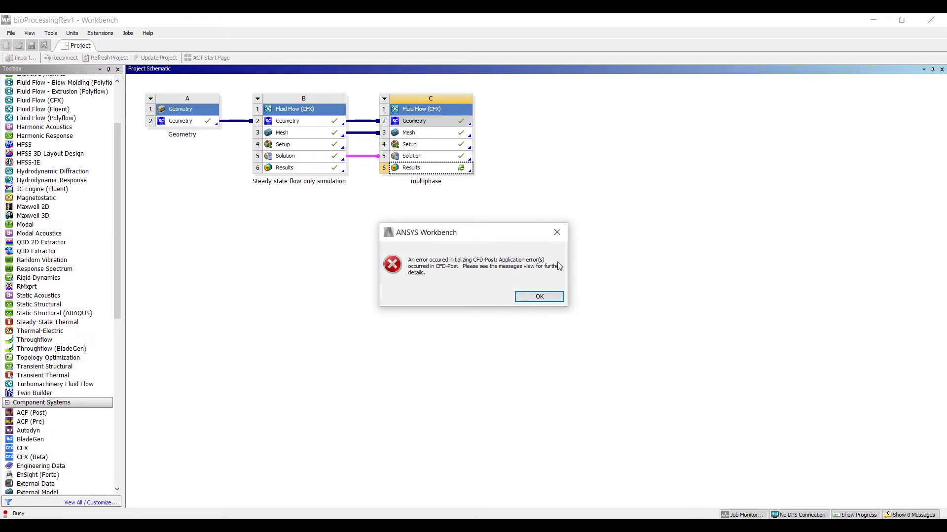
pyautogui.click(540, 296)
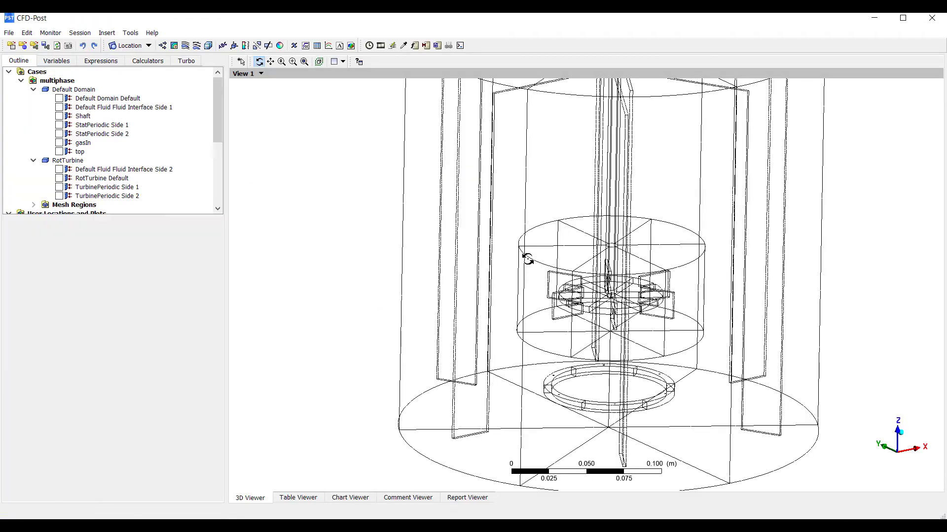
pyautogui.moveTo(528, 259); pyautogui.dragTo(493, 296)
pyautogui.scroll(-5, 133, 168)
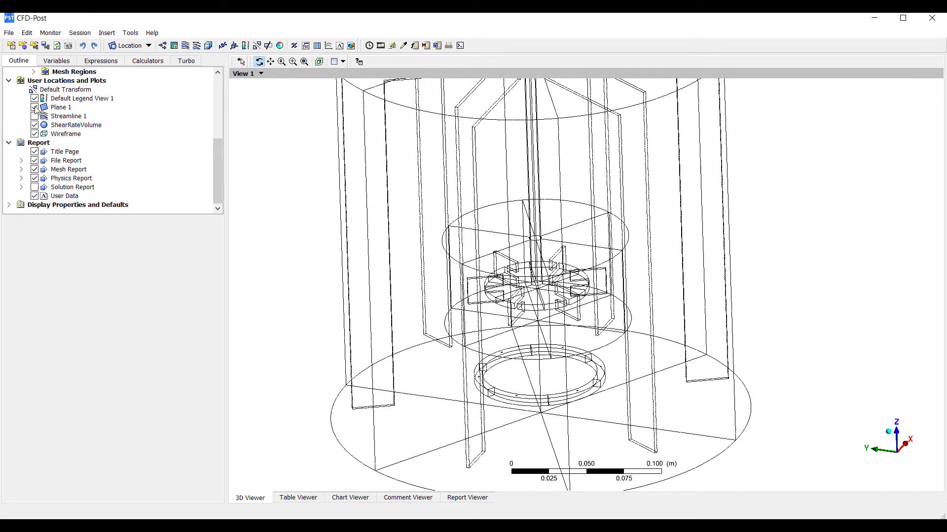
# Colour Plane 1 by Bubble.Volume Fraction and orbit to an oblique view of the impeller tips
pyautogui.scroll(5, 88, 147)
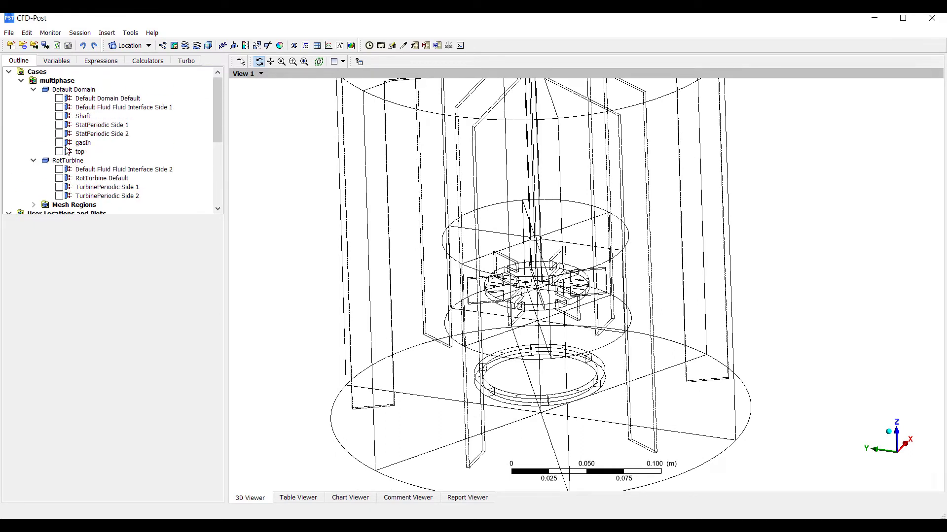
pyautogui.scroll(-4, 67, 147)
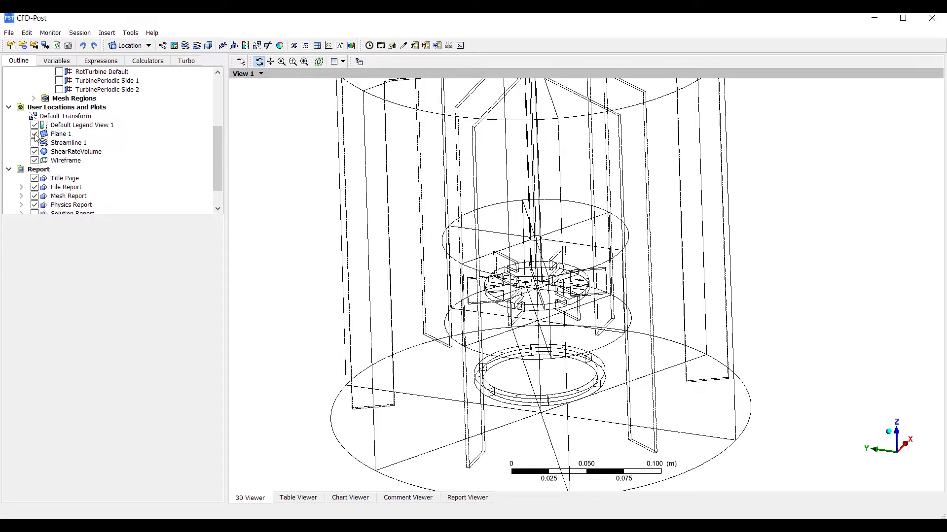
pyautogui.click(48, 134)
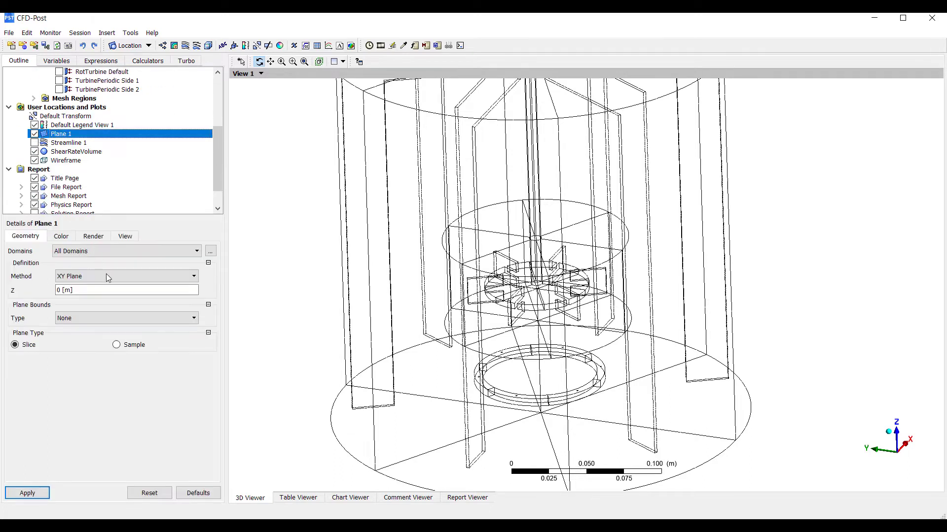
pyautogui.click(63, 238)
pyautogui.click(110, 269)
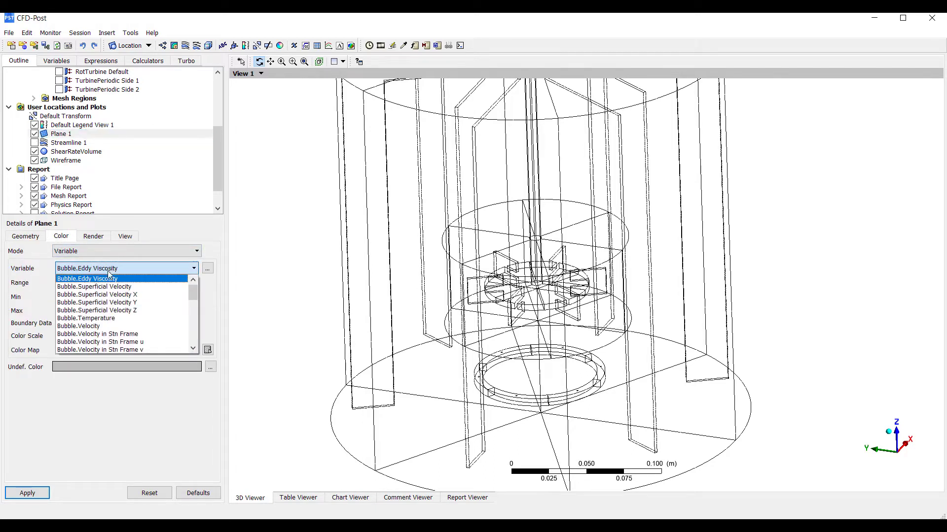
pyautogui.scroll(-3, 110, 295)
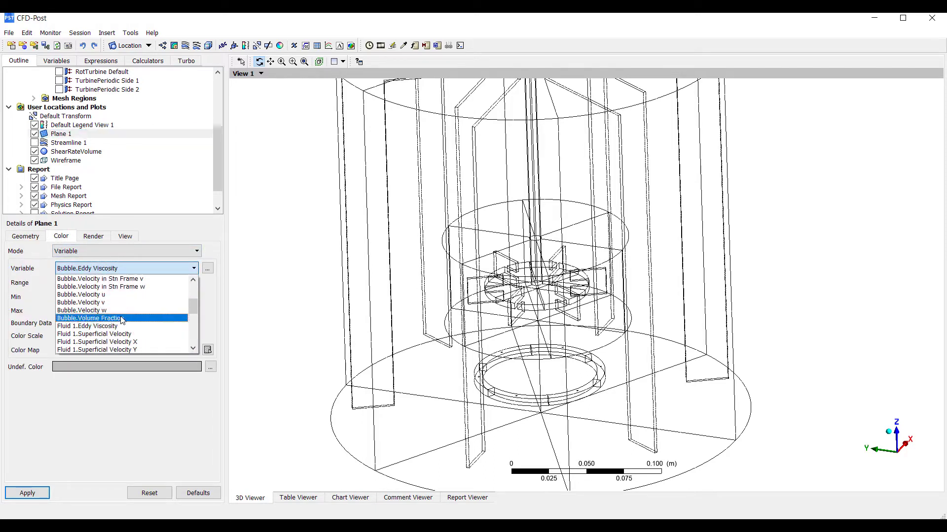
pyautogui.click(122, 320)
pyautogui.click(28, 493)
pyautogui.moveTo(584, 262); pyautogui.dragTo(589, 327)
pyautogui.moveTo(528, 206); pyautogui.dragTo(544, 336)
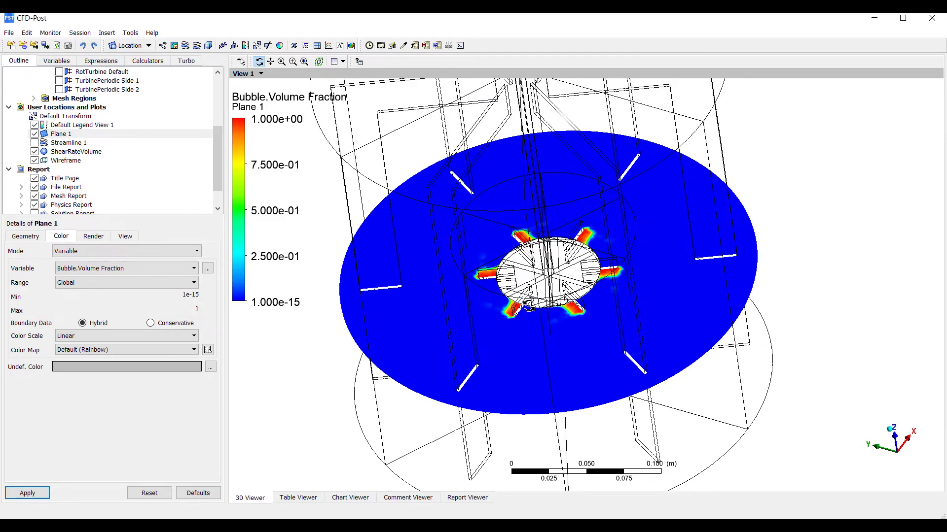
pyautogui.moveTo(508, 309); pyautogui.dragTo(513, 315)
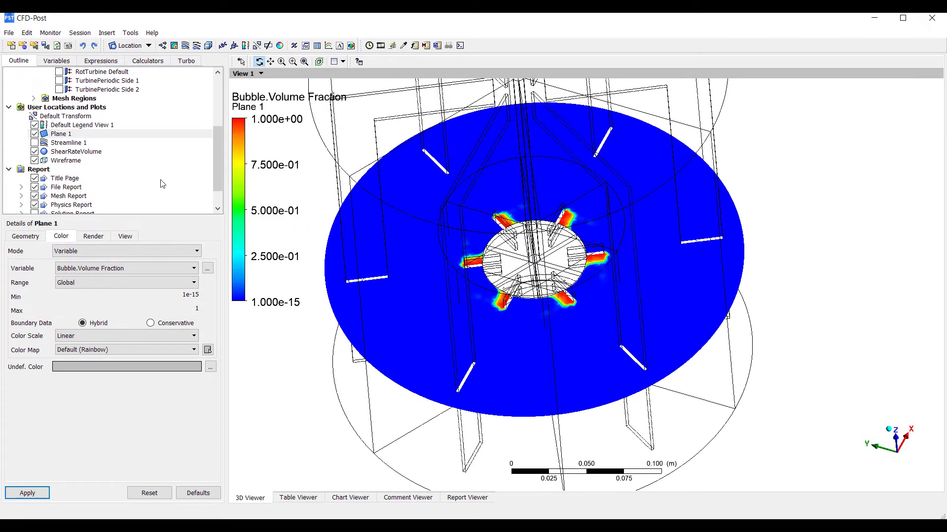
# Insert Isosurface 1 on Bubble.Volume Fraction at value 0.5
pyautogui.click(128, 46)
pyautogui.click(149, 119)
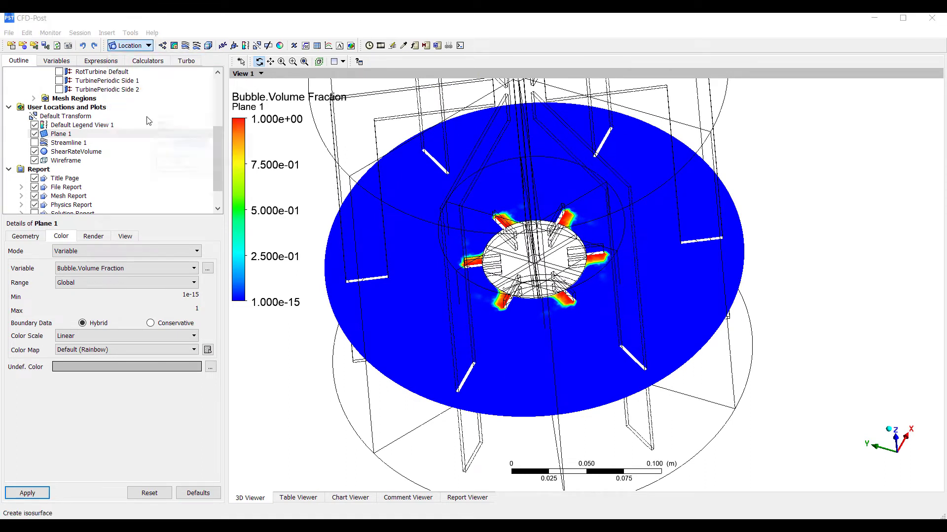
pyautogui.click(182, 163)
pyautogui.click(134, 277)
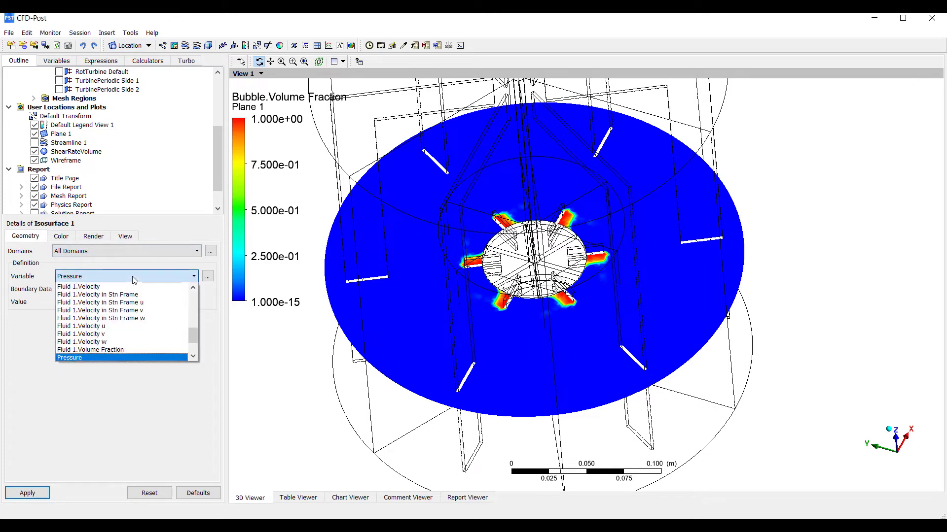
pyautogui.scroll(4, 132, 296)
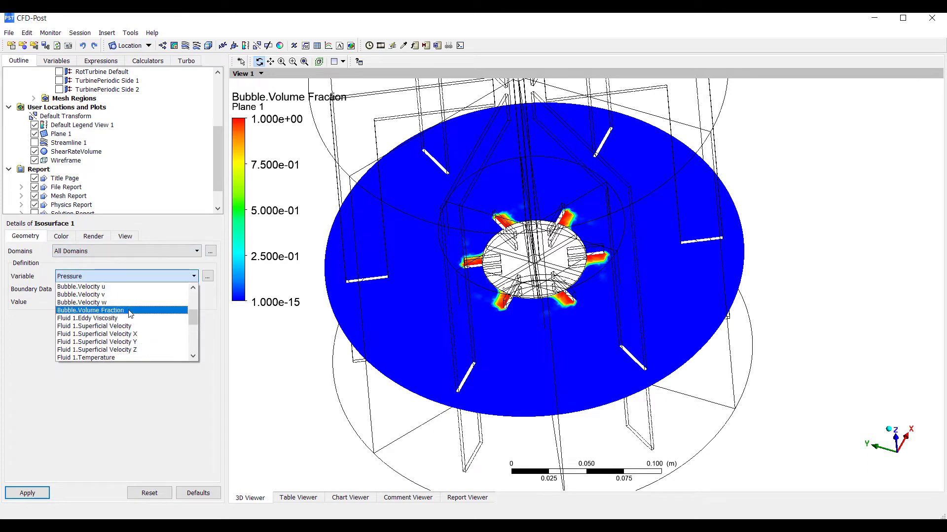
pyautogui.click(129, 311)
pyautogui.click(90, 303)
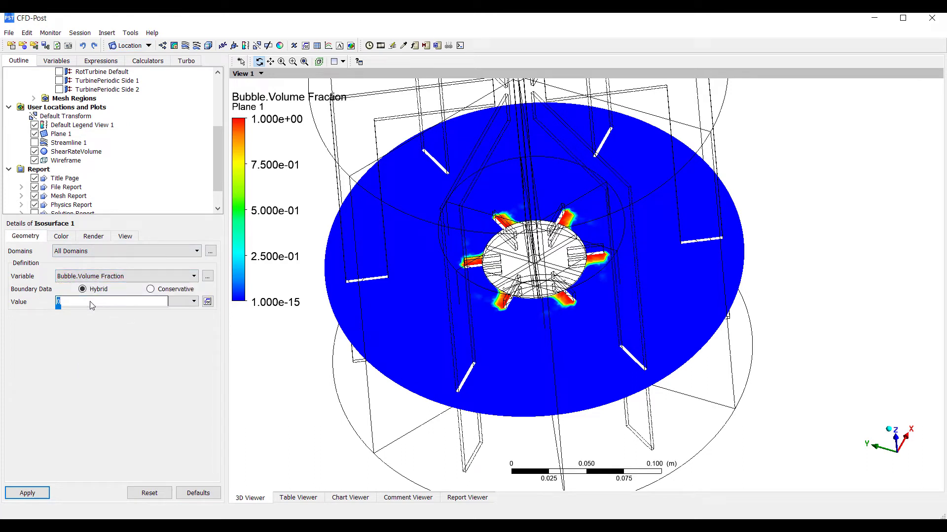
pyautogui.write('0.5')
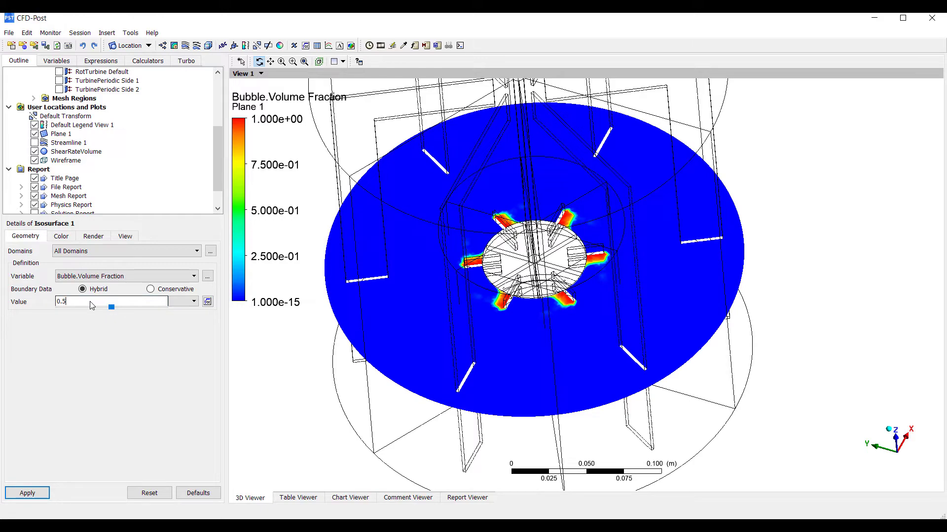
pyautogui.click(36, 494)
pyautogui.moveTo(500, 307); pyautogui.dragTo(527, 275)
# Lower the isosurface value to 0.05 and regenerate it
pyautogui.moveTo(93, 301)
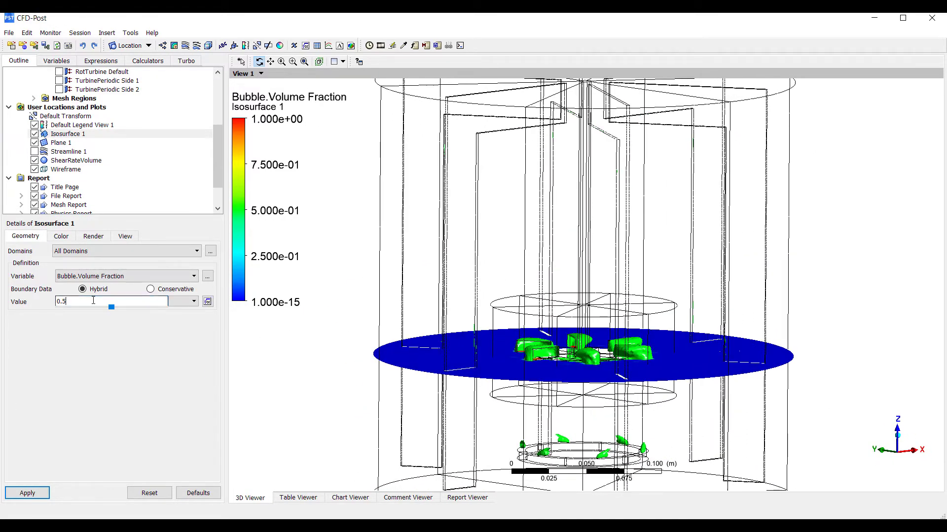
pyautogui.write('0')
pyautogui.click(27, 493)
pyautogui.moveTo(588, 335); pyautogui.dragTo(254, 268)
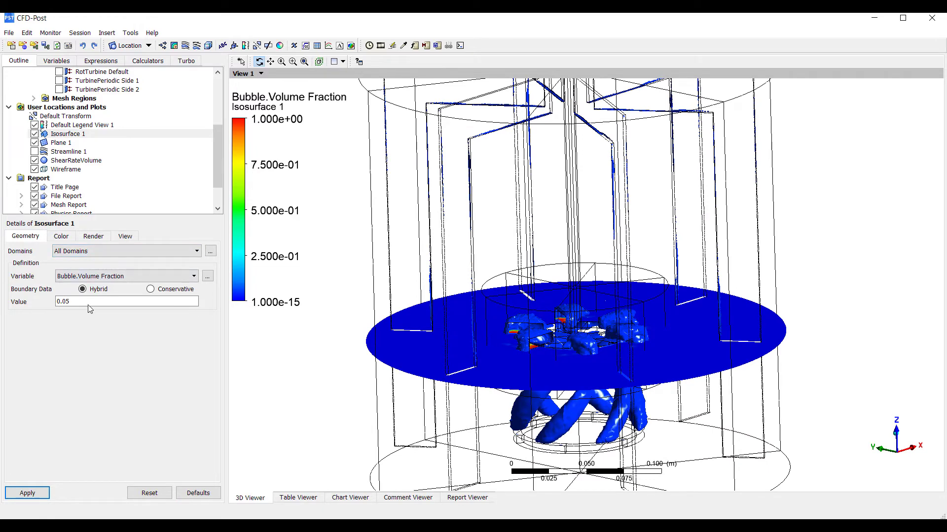
pyautogui.click(109, 303)
pyautogui.scroll(1, 109, 309)
pyautogui.click(108, 303)
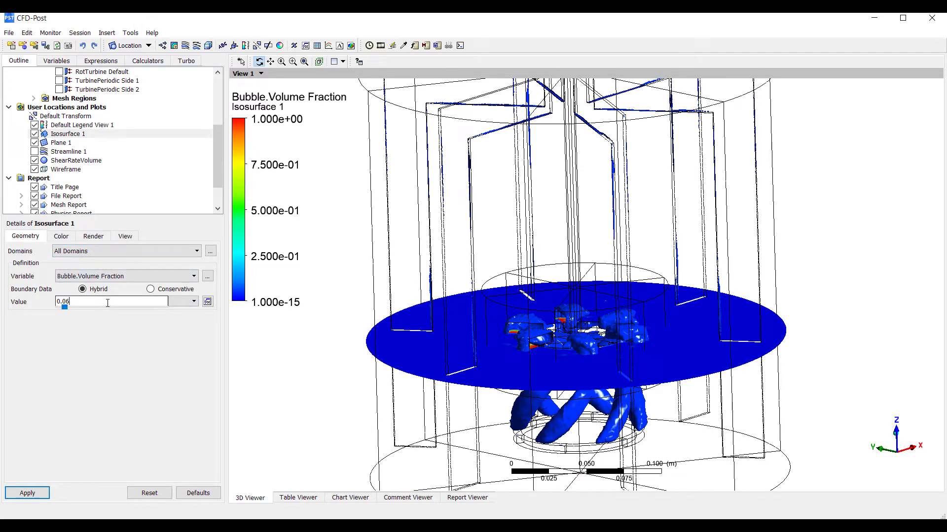
pyautogui.click(27, 493)
pyautogui.moveTo(561, 302)
pyautogui.mouseDown()
pyautogui.moveTo(550, 281)
pyautogui.moveTo(549, 335)
pyautogui.moveTo(514, 323)
pyautogui.moveTo(534, 321)
pyautogui.moveTo(560, 281)
pyautogui.moveTo(551, 287)
pyautogui.mouseUp()
# Set the isosurface value to 0.001 and orbit around the resulting gas plume
pyautogui.click(107, 301)
pyautogui.click(106, 301)
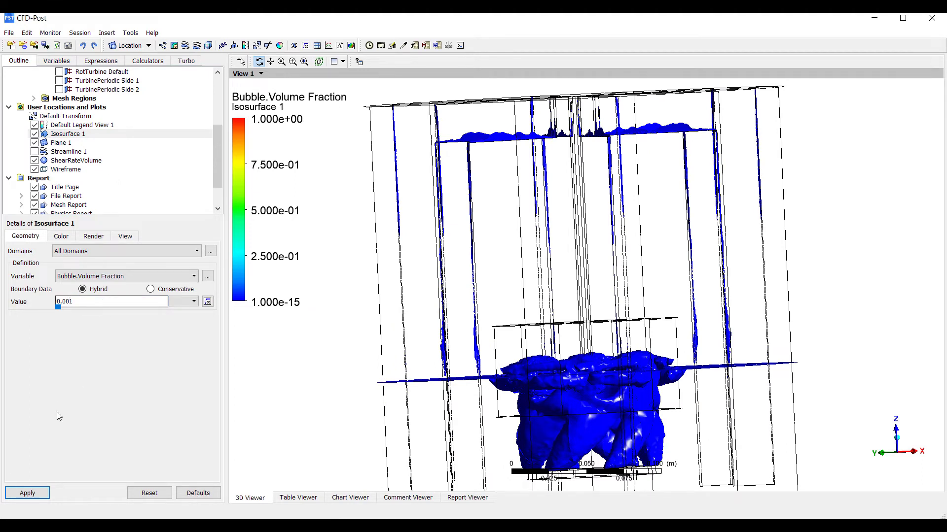
pyautogui.click(27, 493)
pyautogui.moveTo(585, 298); pyautogui.dragTo(340, 321)
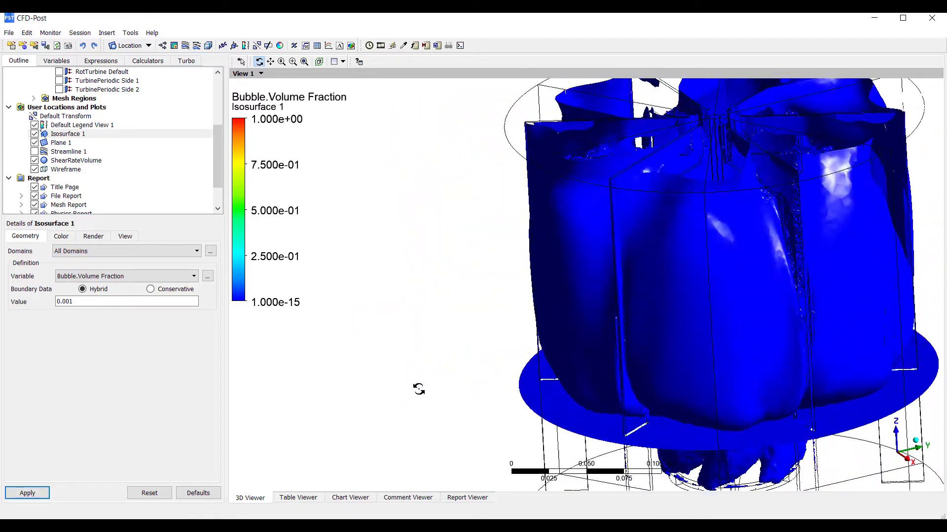
pyautogui.moveTo(426, 402); pyautogui.dragTo(487, 391)
pyautogui.moveTo(647, 276); pyautogui.dragTo(588, 355)
# Hide Isosurface 1 and colour StatPeriodic Side 1 by Bubble.Volume Fraction
pyautogui.click(35, 133)
pyautogui.scroll(4, 91, 141)
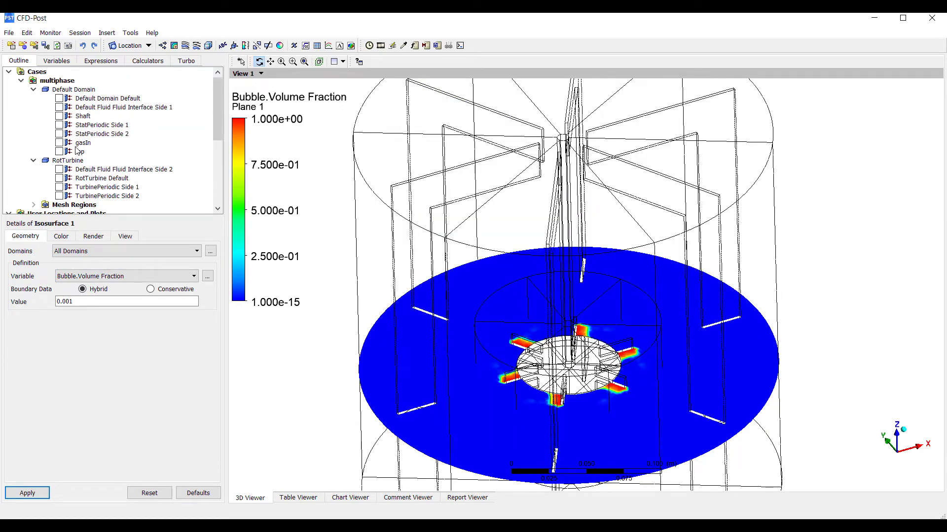
pyautogui.click(59, 126)
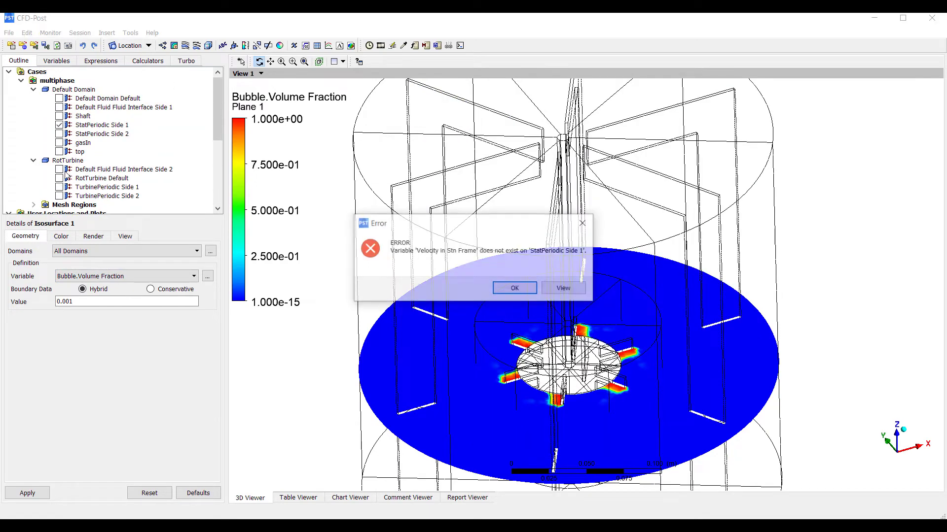
pyautogui.click(505, 280)
pyautogui.click(86, 126)
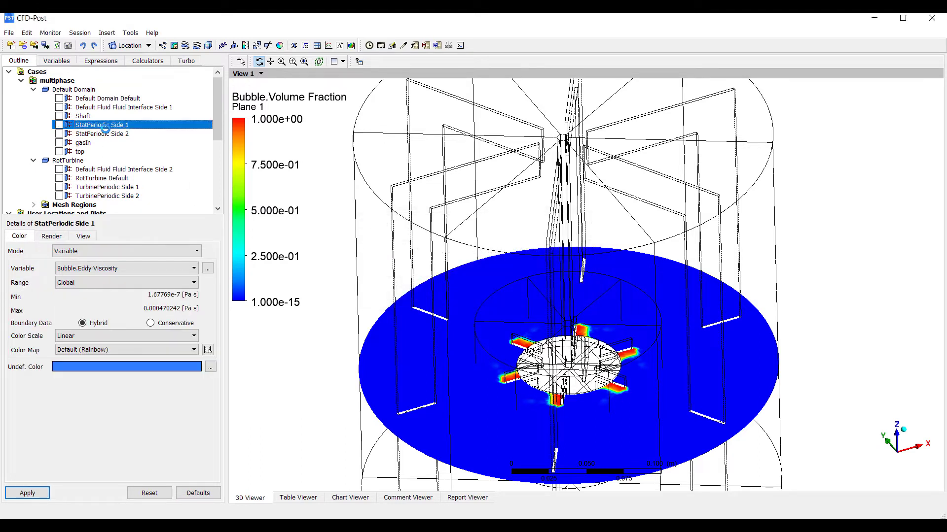
pyautogui.click(96, 270)
pyautogui.scroll(-3, 138, 305)
pyautogui.scroll(3, 128, 323)
pyautogui.scroll(-1, 120, 326)
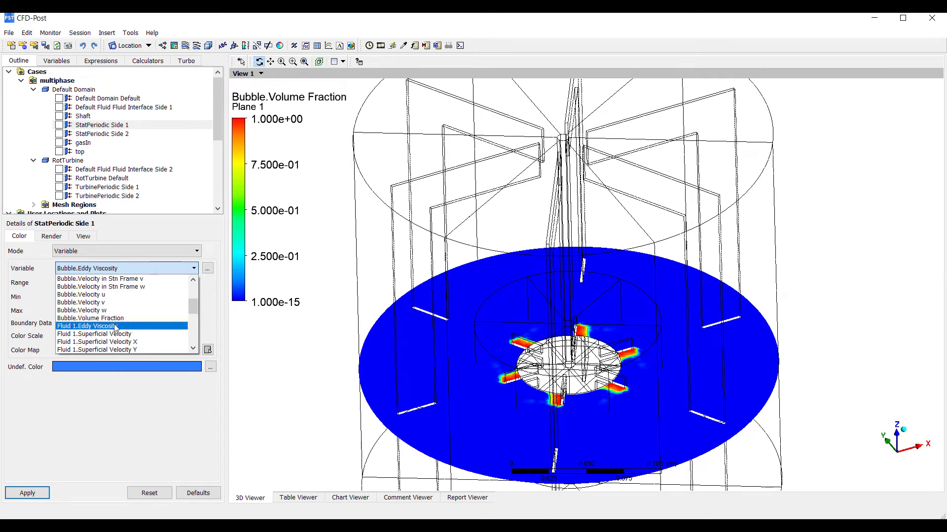
pyautogui.click(112, 318)
pyautogui.click(27, 493)
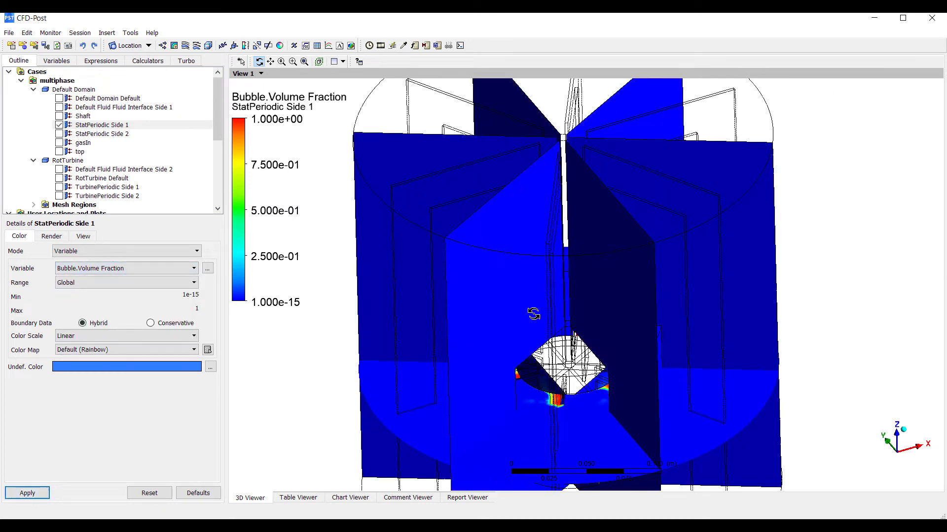
pyautogui.moveTo(533, 314); pyautogui.dragTo(325, 310)
# Switch StatPeriodic Side 1 to a Local range and Logarithmic scale, and hide Plane 1
pyautogui.click(143, 283)
pyautogui.click(123, 302)
pyautogui.click(27, 493)
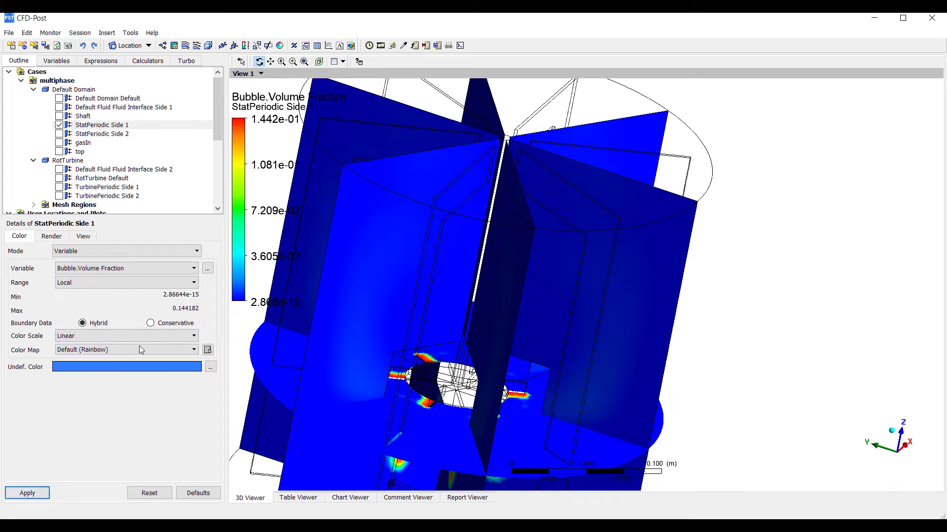
pyautogui.click(113, 336)
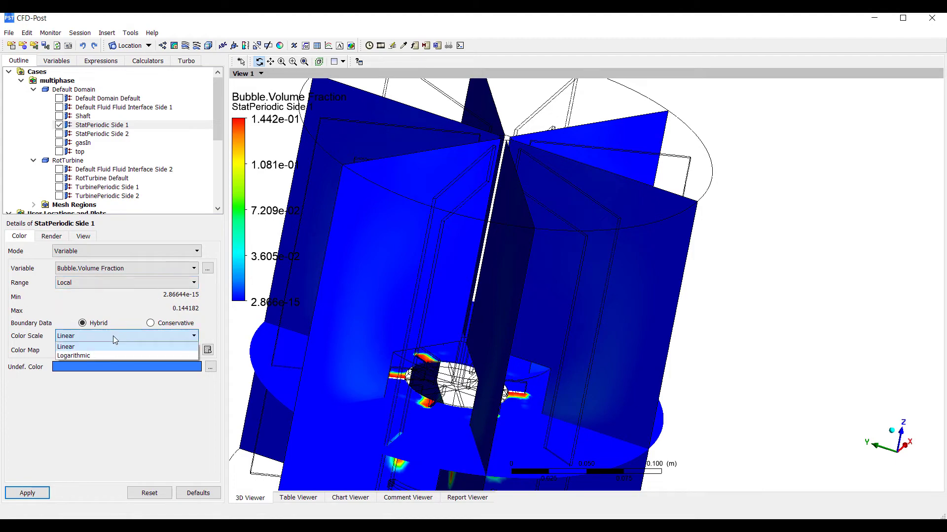
pyautogui.click(90, 353)
pyautogui.click(27, 493)
pyautogui.moveTo(469, 246); pyautogui.dragTo(434, 205)
pyautogui.scroll(-5, 82, 170)
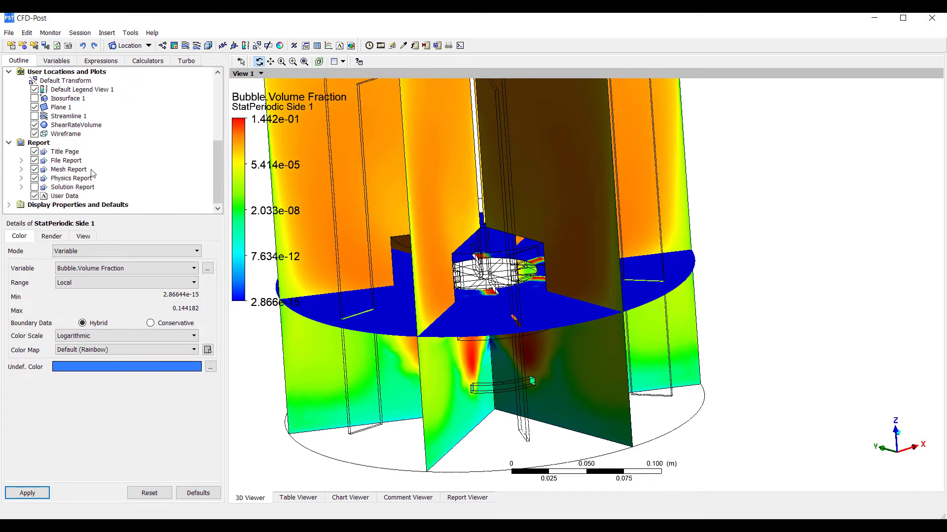
pyautogui.click(34, 107)
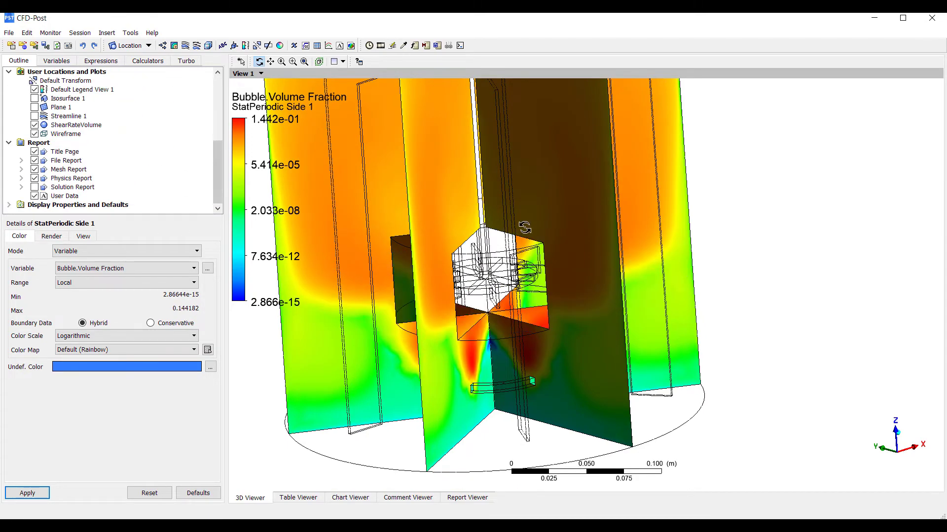
pyautogui.moveTo(466, 183); pyautogui.dragTo(585, 213)
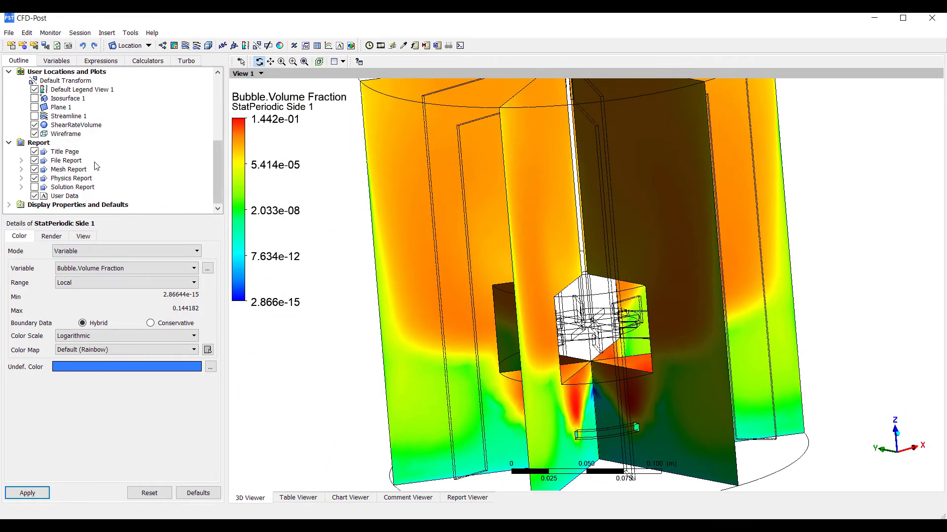
pyautogui.scroll(5, 54, 129)
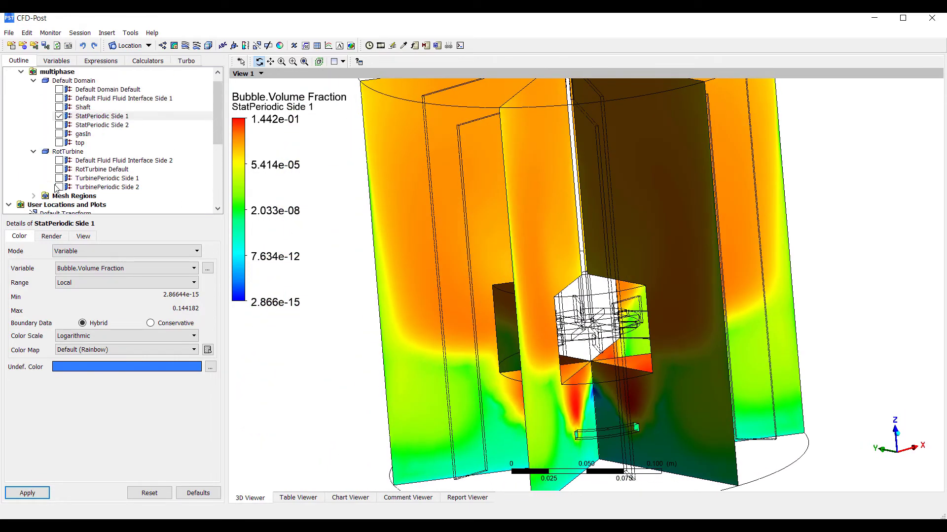
# Show TurbinePeriodic Side 1 coloured by Bubble.Volume Fraction on a Logarithmic scale
pyautogui.click(59, 179)
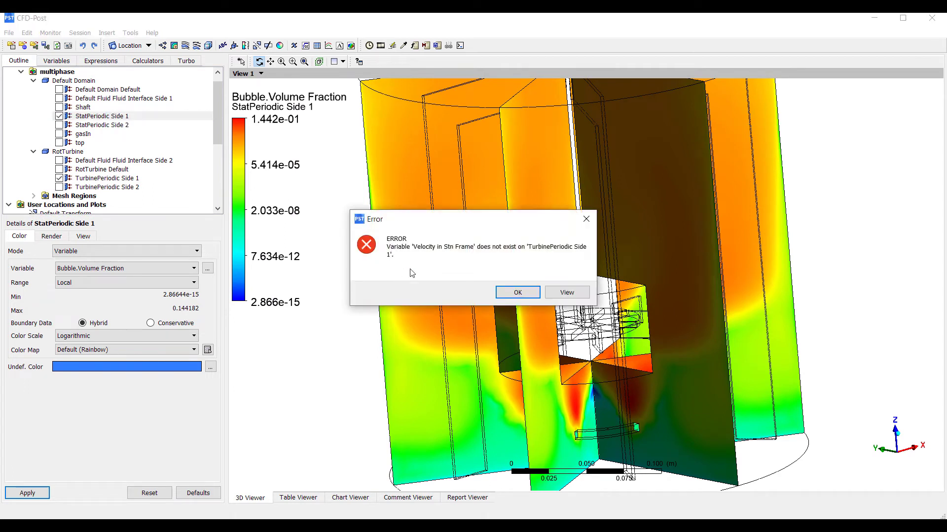
pyautogui.click(518, 292)
pyautogui.click(101, 179)
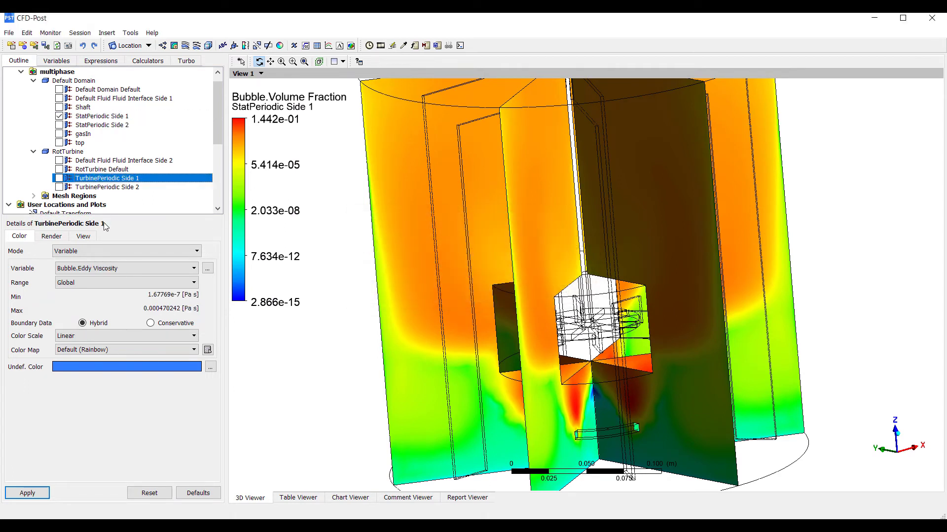
pyautogui.click(112, 268)
pyautogui.scroll(-2, 118, 310)
pyautogui.click(121, 319)
pyautogui.click(86, 337)
pyautogui.click(73, 355)
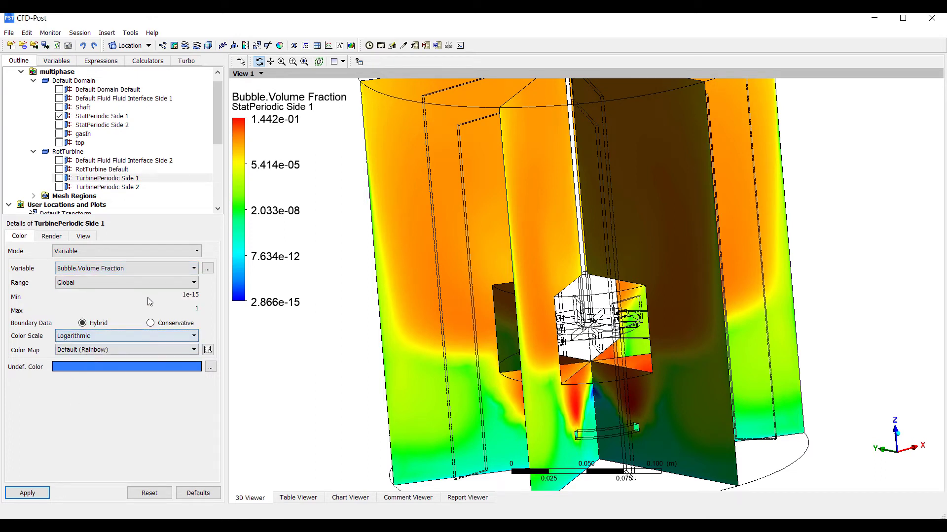
pyautogui.click(29, 494)
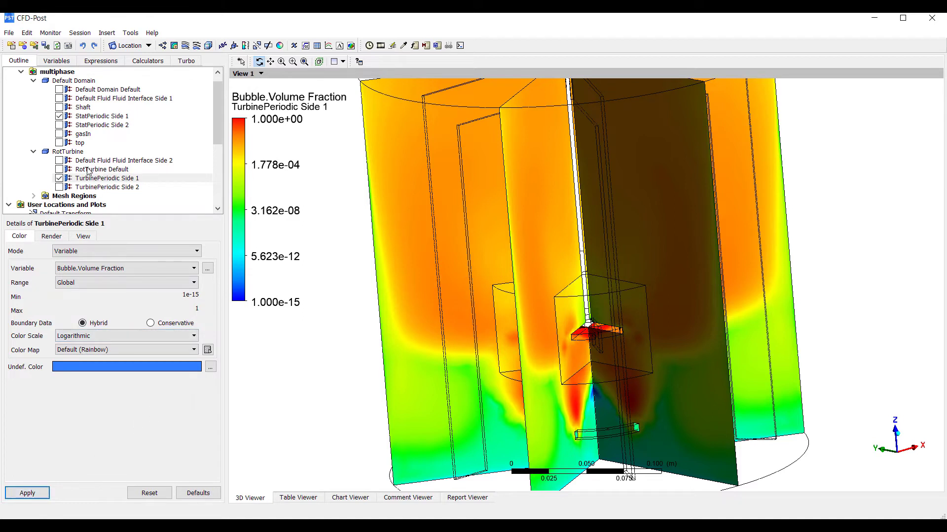
# Set StatPeriodic Side 1 to a Global range and show Isosurface 1 from above
pyautogui.click(100, 117)
pyautogui.click(143, 283)
pyautogui.click(123, 298)
pyautogui.click(27, 493)
pyautogui.moveTo(576, 326); pyautogui.dragTo(507, 303)
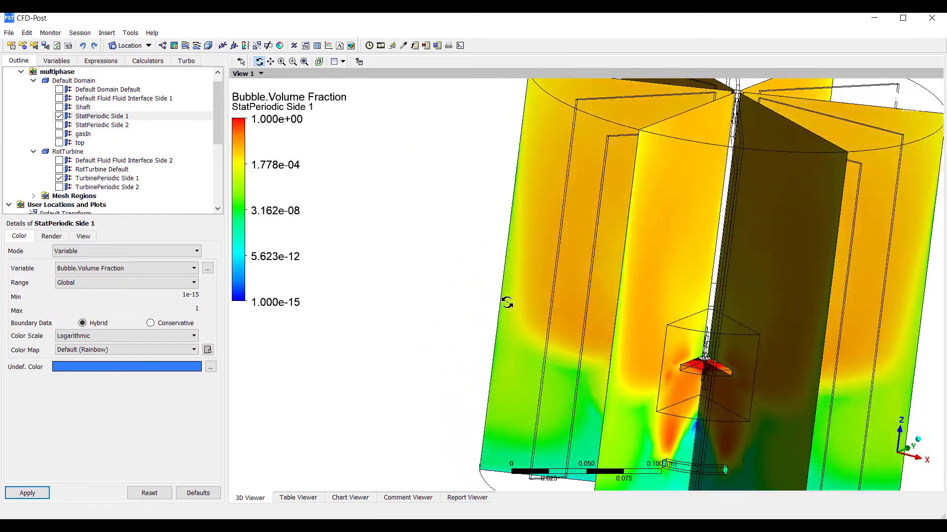
pyautogui.click(920, 464)
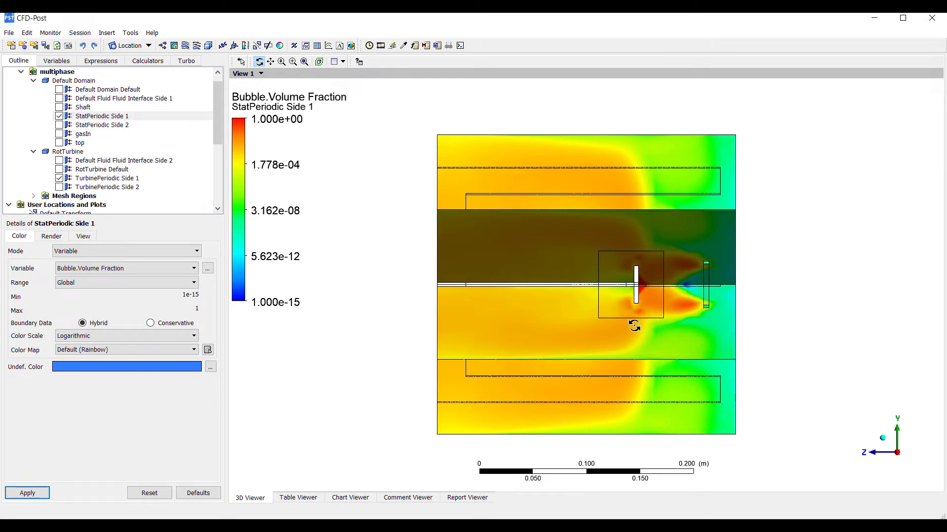
pyautogui.moveTo(541, 254); pyautogui.dragTo(704, 277)
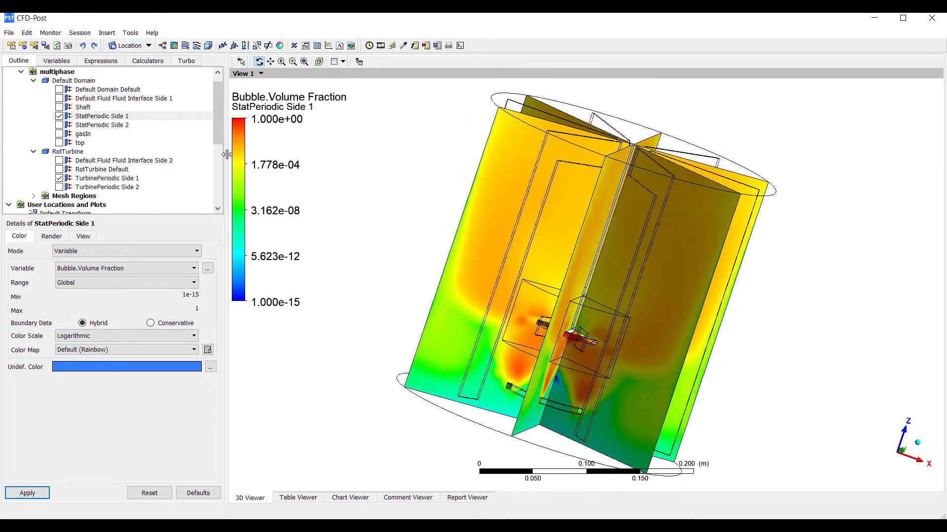
pyautogui.scroll(-4, 113, 169)
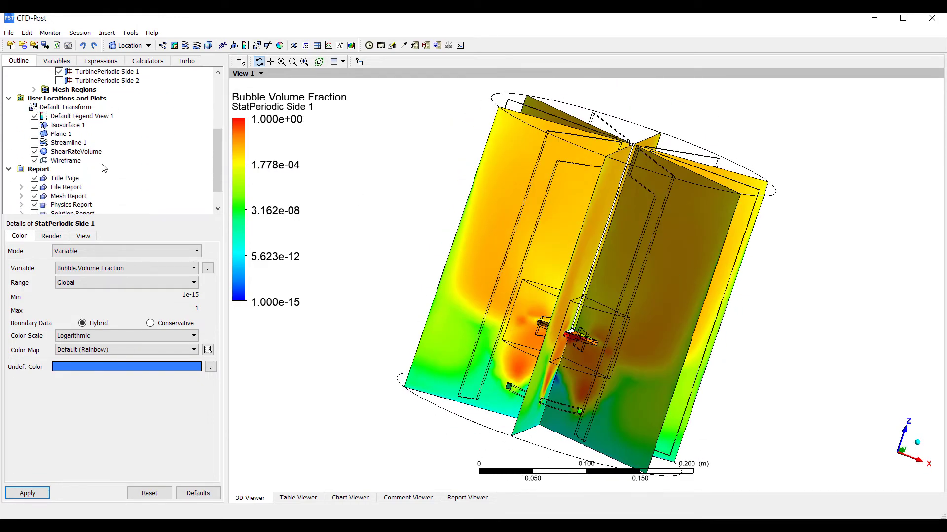
pyautogui.click(34, 125)
pyautogui.moveTo(685, 264); pyautogui.dragTo(636, 414)
# Open the ShearAvg expression from the Expressions list, dismissing the unrecognised-name errors
pyautogui.click(110, 62)
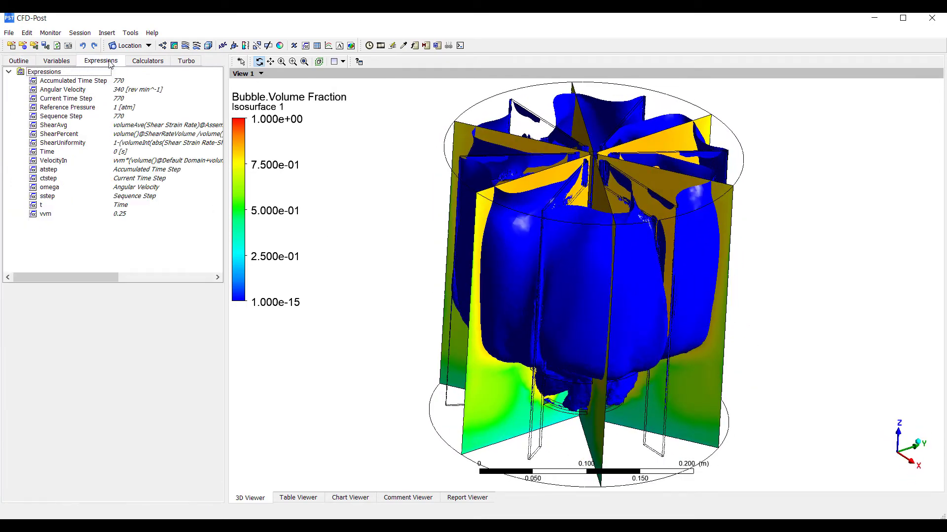
pyautogui.click(154, 143)
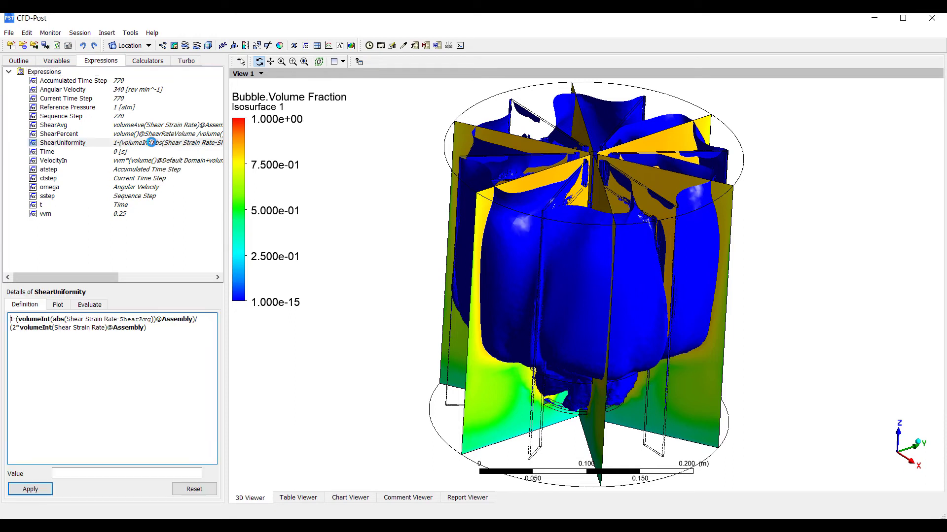
pyautogui.click(512, 292)
pyautogui.click(106, 126)
pyautogui.press('Return')
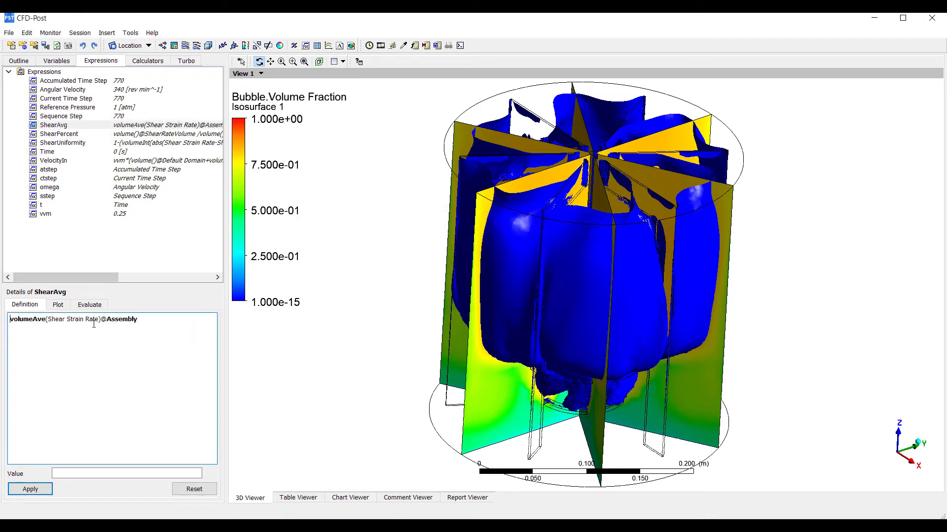
# Replace Shear Strain Rate with Bubble.Volume Fraction in ShearAvg and apply it
pyautogui.moveTo(98, 319); pyautogui.dragTo(51, 322)
pyautogui.press('Delete')
pyautogui.rightClick(47, 320)
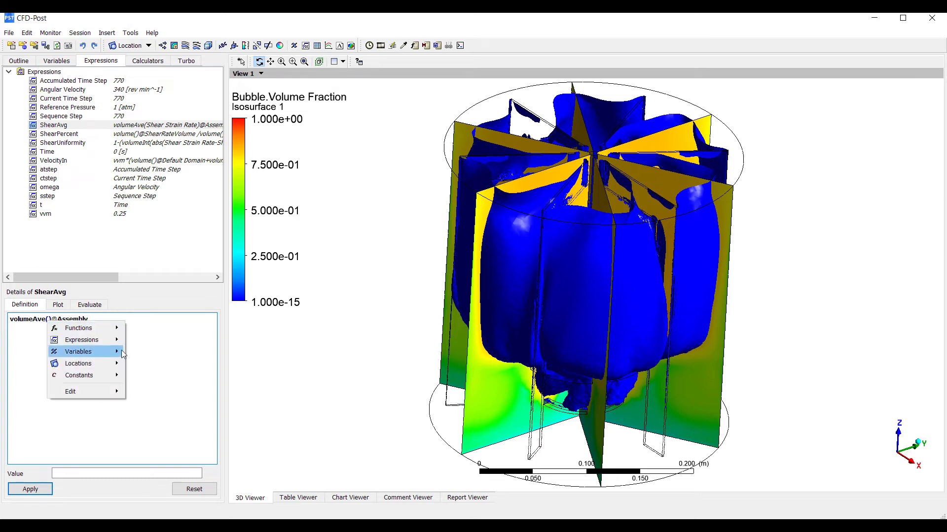
pyautogui.moveTo(106, 357)
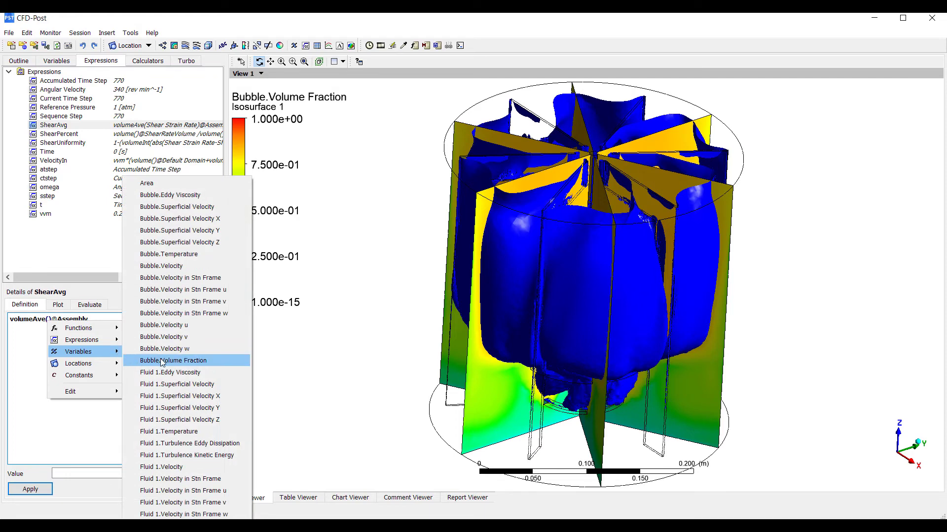
pyautogui.click(163, 515)
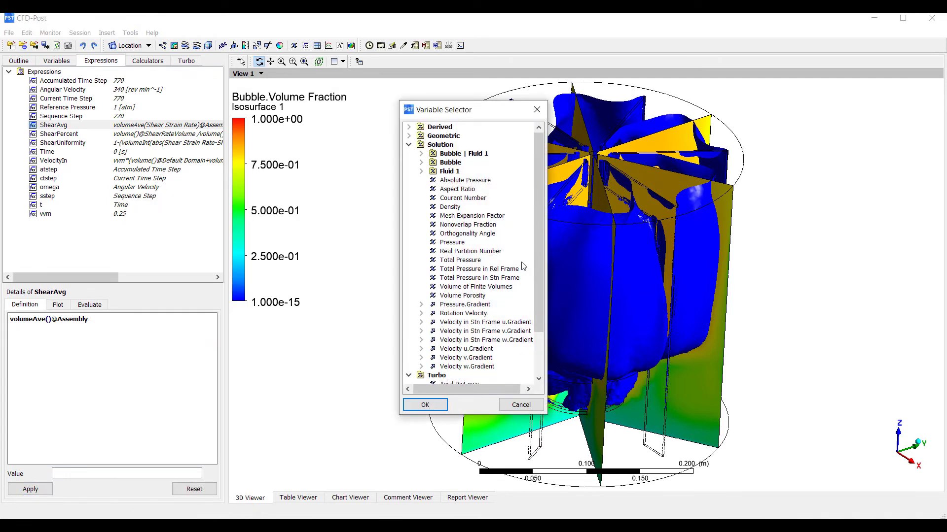
pyautogui.click(421, 162)
pyautogui.scroll(-5, 487, 273)
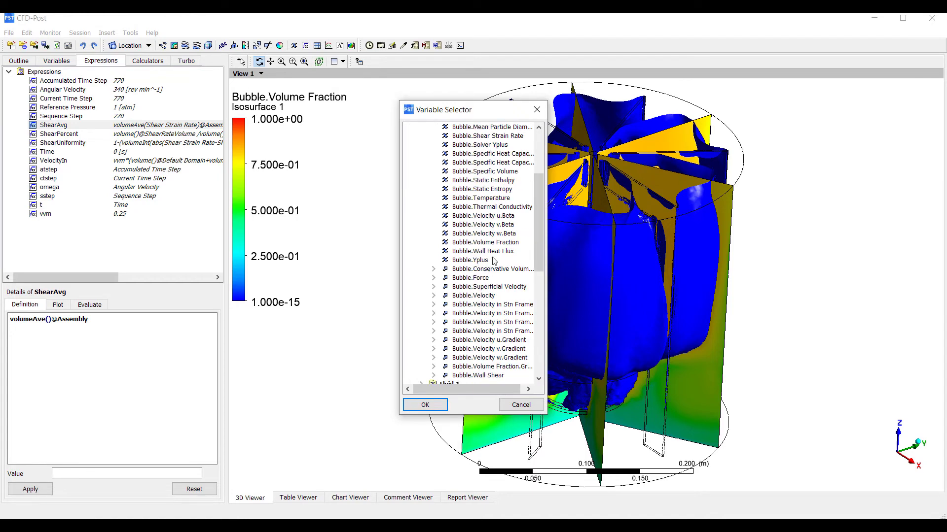
pyautogui.click(485, 242)
pyautogui.click(425, 405)
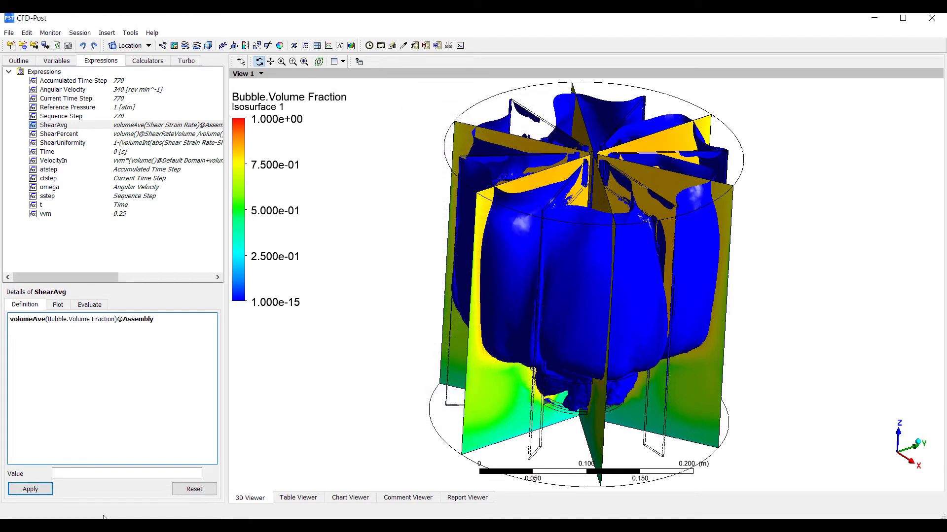
pyautogui.click(28, 490)
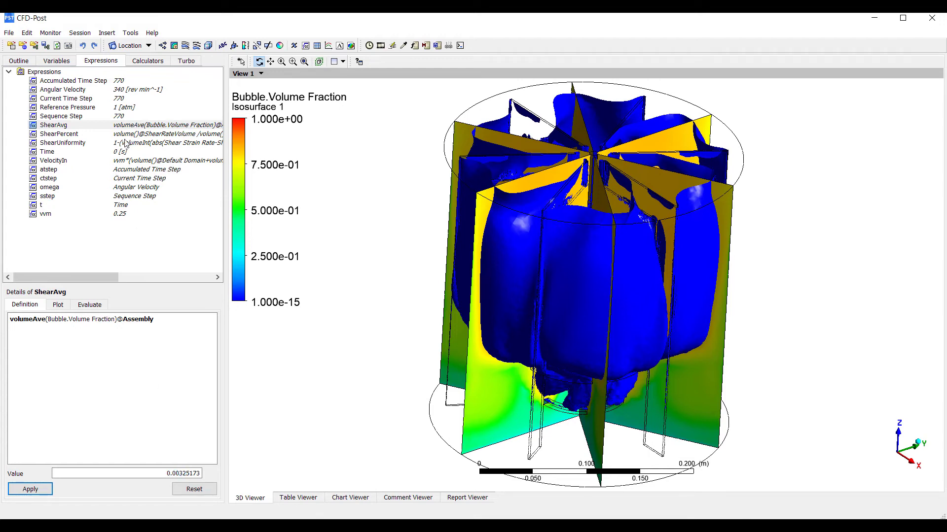
# In ShearUniformity, replace the first Shear Strain Rate term with Bubble.Volume Fraction
pyautogui.click(87, 143)
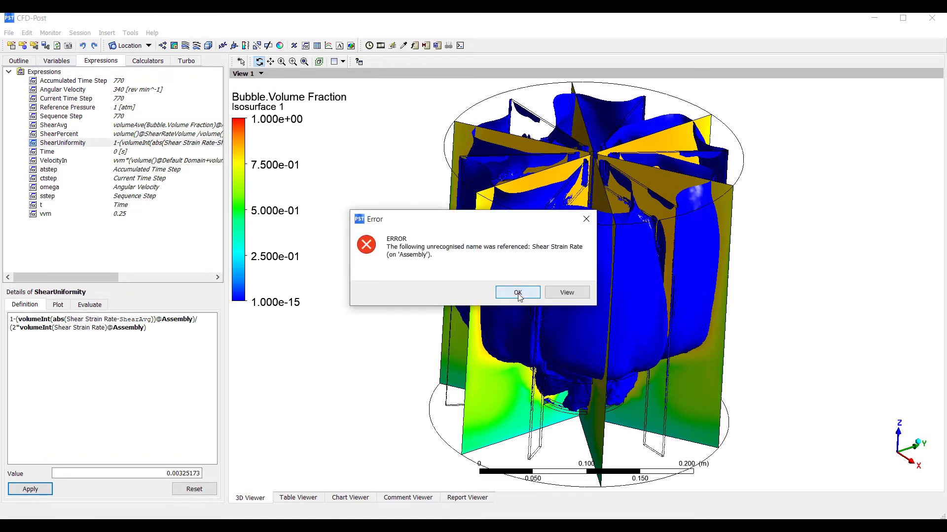
pyautogui.click(518, 293)
pyautogui.moveTo(68, 319); pyautogui.dragTo(113, 319)
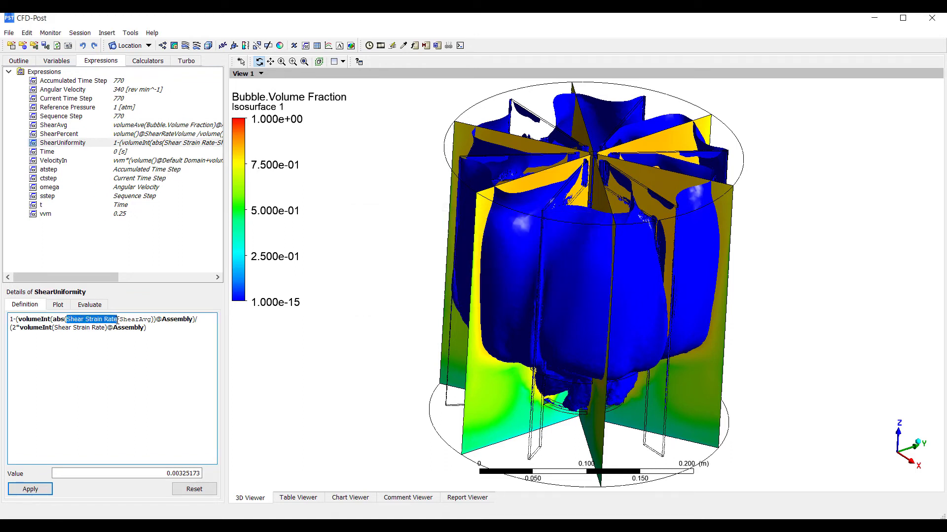
pyautogui.press('Delete')
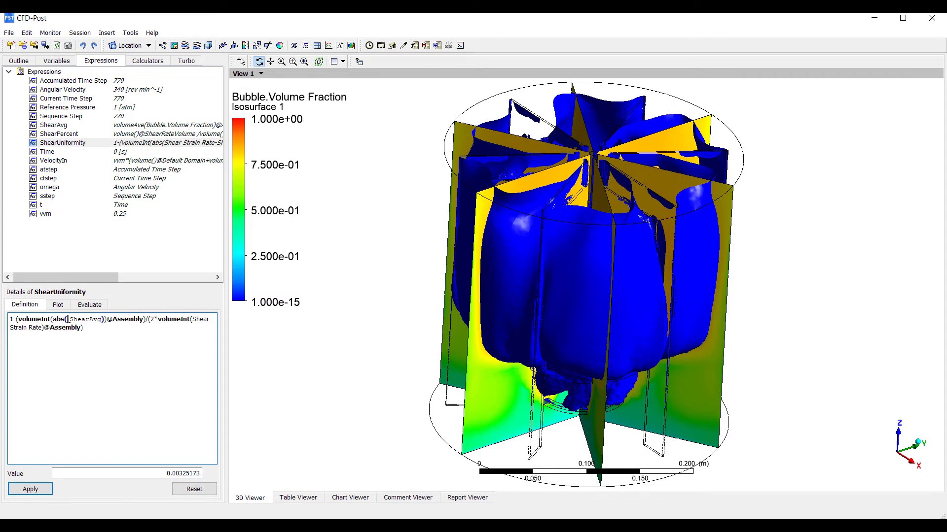
pyautogui.rightClick(67, 319)
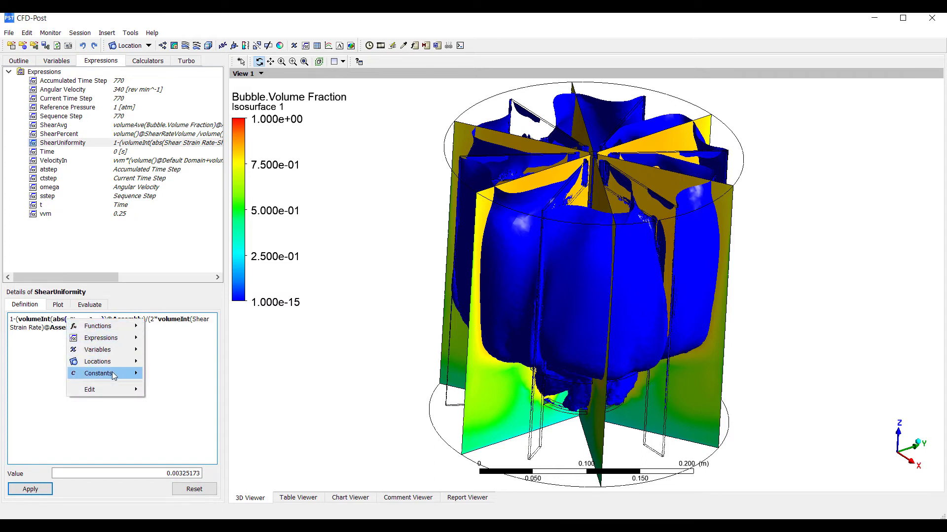
pyautogui.moveTo(130, 365)
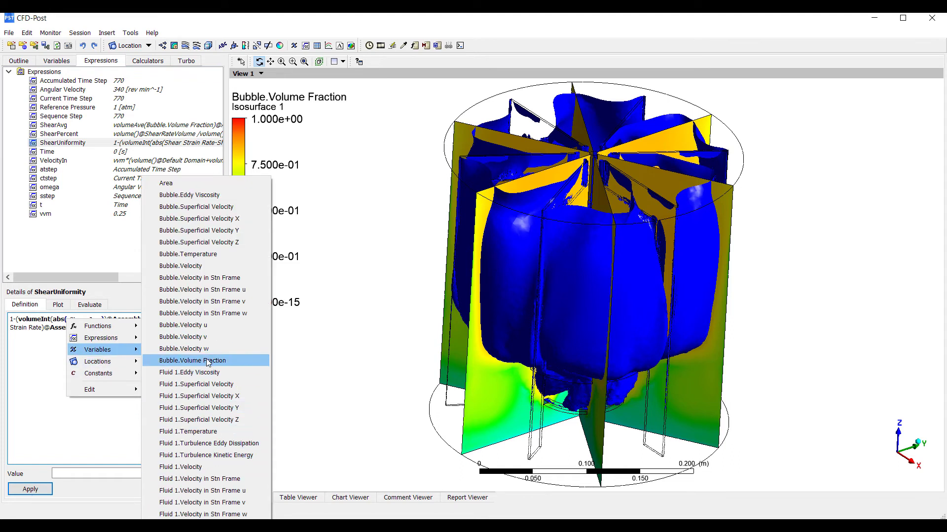
pyautogui.click(200, 360)
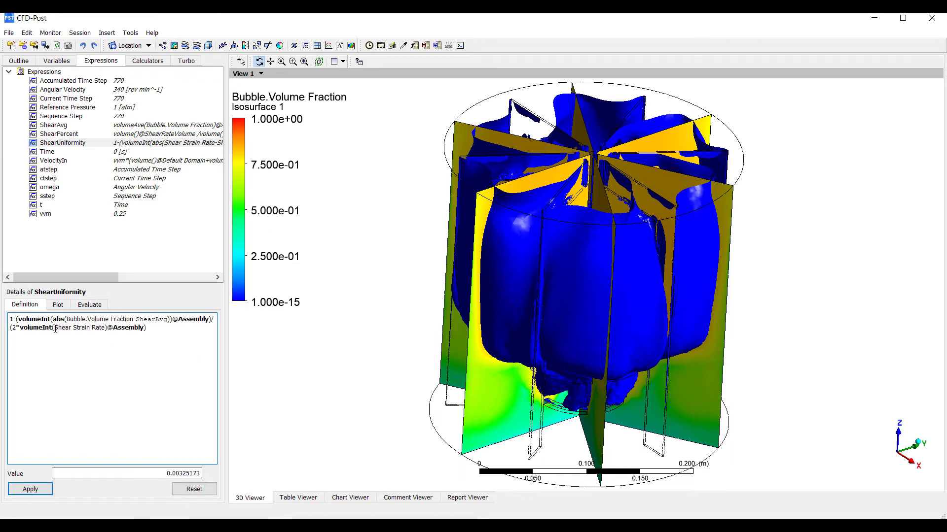
# Replace the Shear Strain Rate inside volumeInt with Bubble.Volume Fraction and apply, giving 0.404159
pyautogui.moveTo(55, 329); pyautogui.dragTo(103, 330)
pyautogui.press('Delete')
pyautogui.rightClick(55, 327)
pyautogui.moveTo(97, 359)
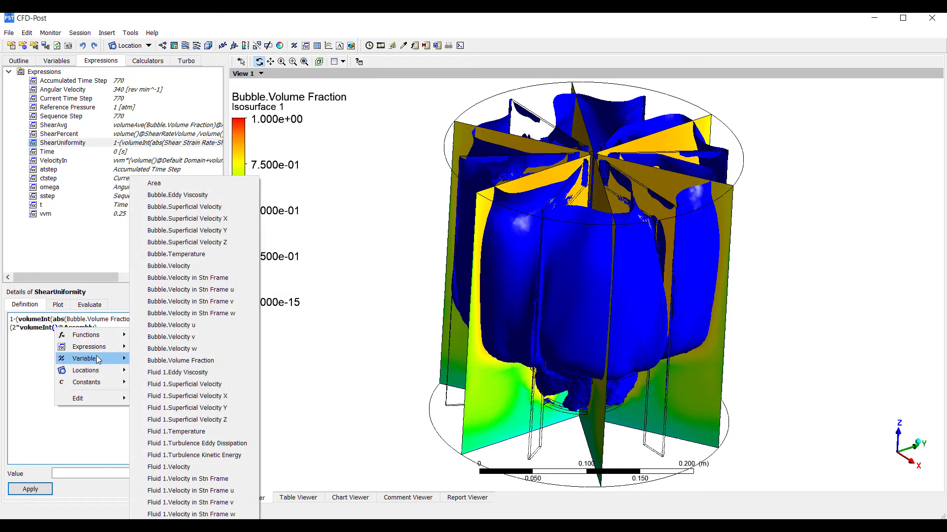
pyautogui.click(180, 361)
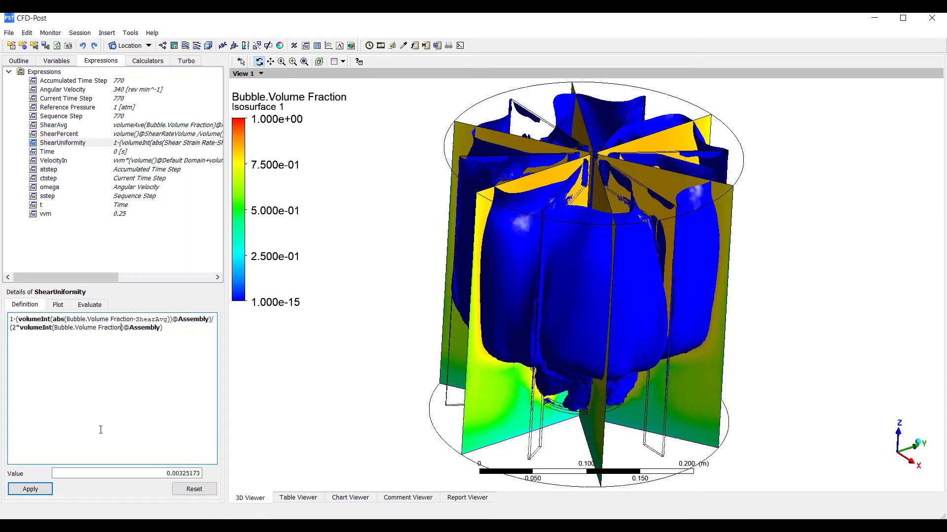
pyautogui.click(29, 490)
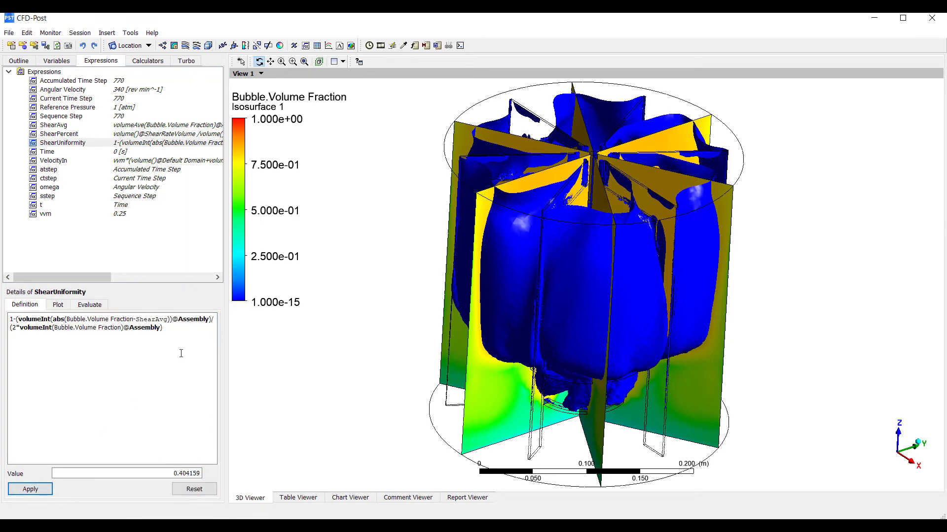
# Review the ShearPercent, ShearAvg and ShearUniformity expression values
pyautogui.moveTo(480, 296); pyautogui.dragTo(582, 276)
pyautogui.click(81, 135)
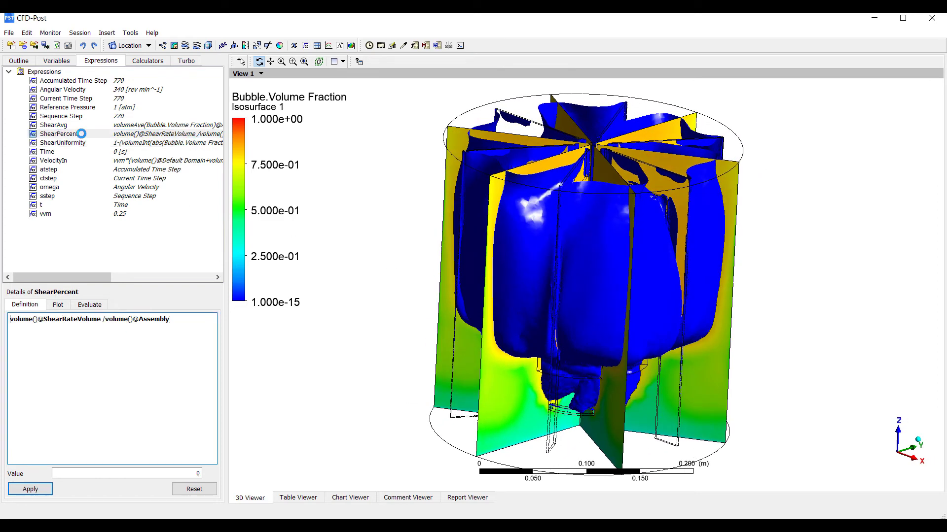
pyautogui.click(79, 126)
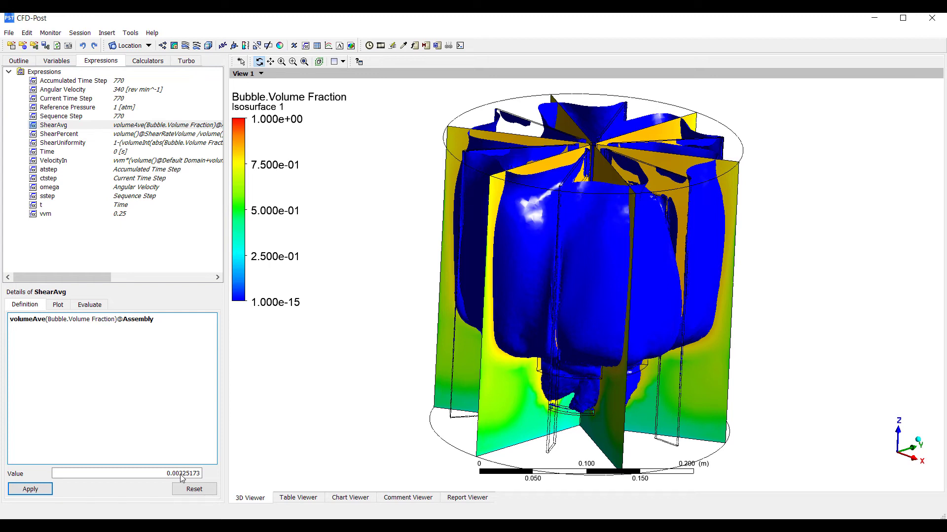
pyautogui.click(151, 144)
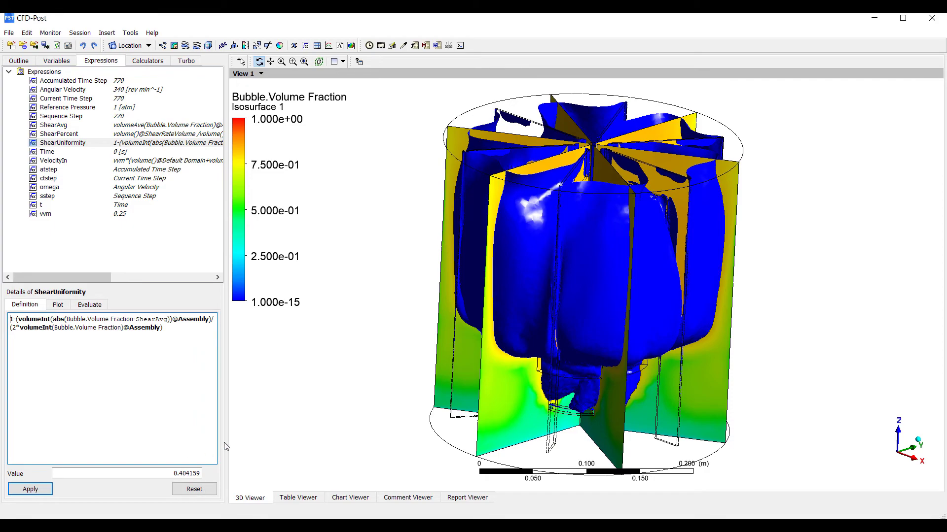
# Orbit the tank's bubble isosurface through top-down and side views, ending in isometric view
pyautogui.moveTo(510, 288); pyautogui.dragTo(357, 332)
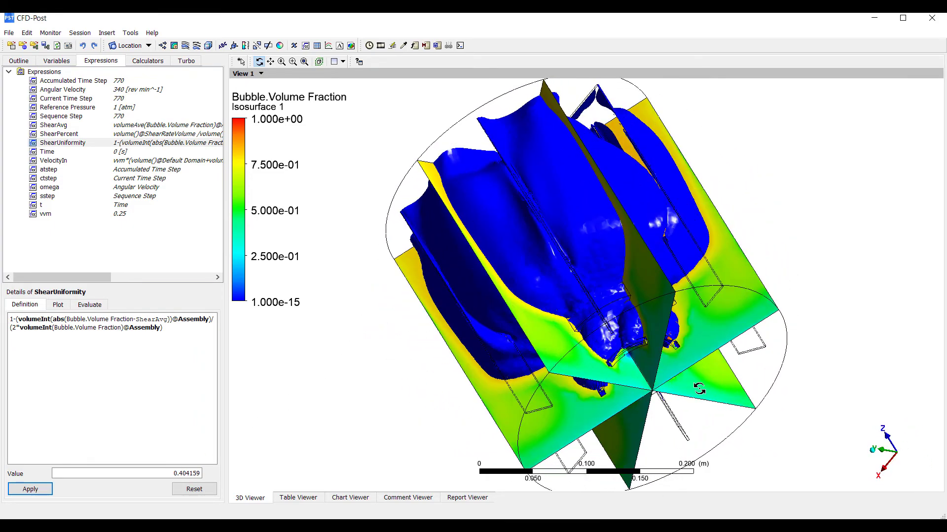
pyautogui.moveTo(633, 356); pyautogui.dragTo(596, 350)
pyautogui.moveTo(598, 398); pyautogui.dragTo(581, 385)
pyautogui.moveTo(604, 283); pyautogui.dragTo(617, 262)
pyautogui.moveTo(625, 309); pyautogui.dragTo(585, 265)
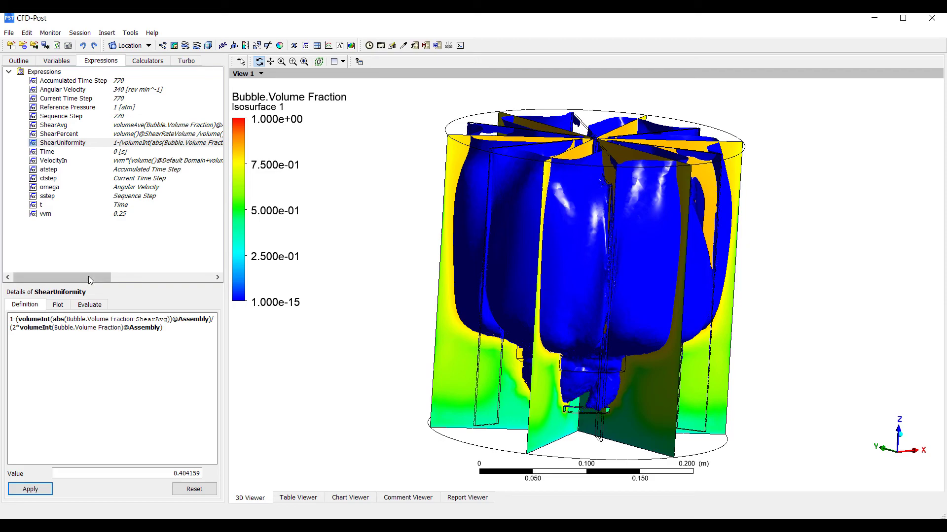
pyautogui.moveTo(562, 312); pyautogui.dragTo(578, 245)
pyautogui.hotkey('shift', 'y')
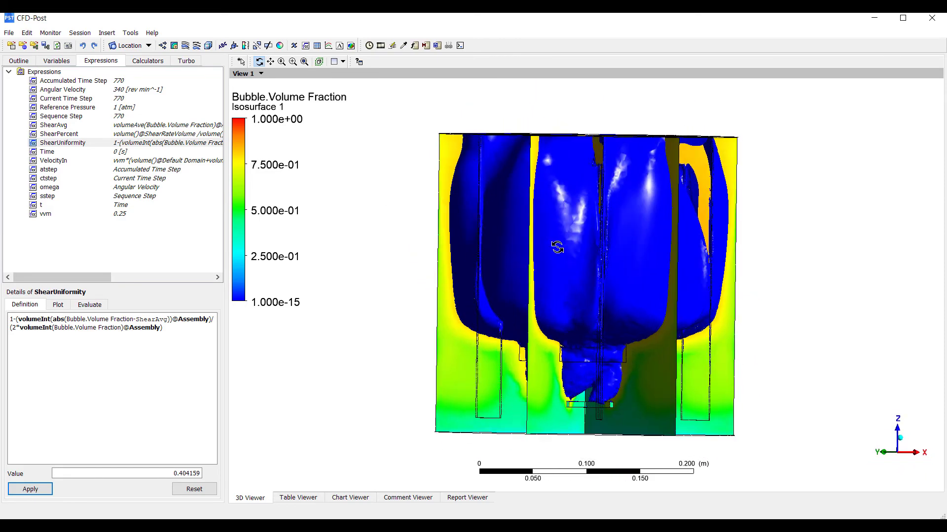
pyautogui.press('i')
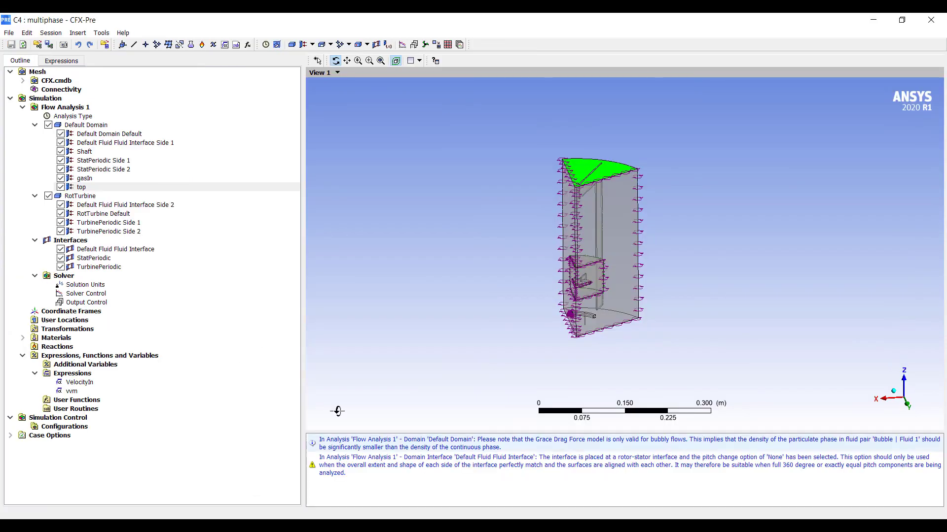
# Confirm the Default Domain's Bubble | Fluid 1 pair keeps mass transfer set to None
pyautogui.doubleClick(86, 125)
pyautogui.click(178, 88)
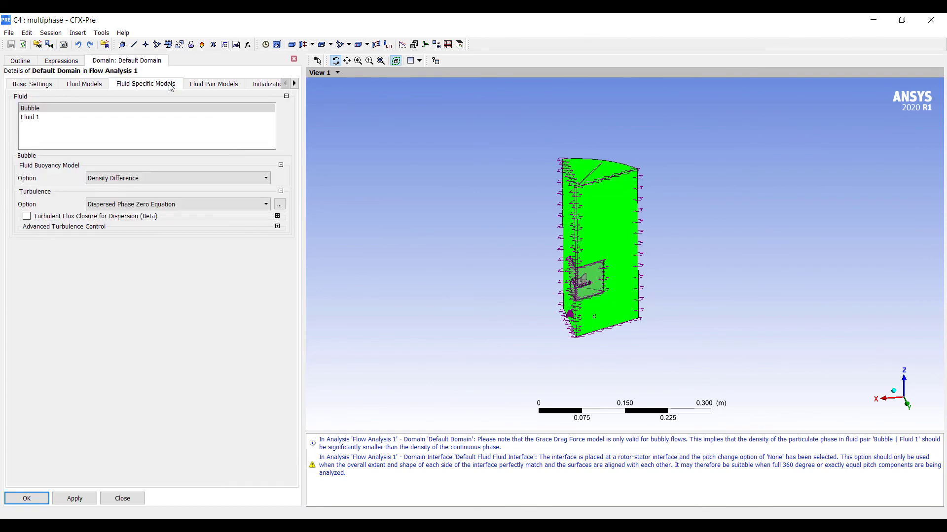
pyautogui.click(204, 87)
pyautogui.click(150, 410)
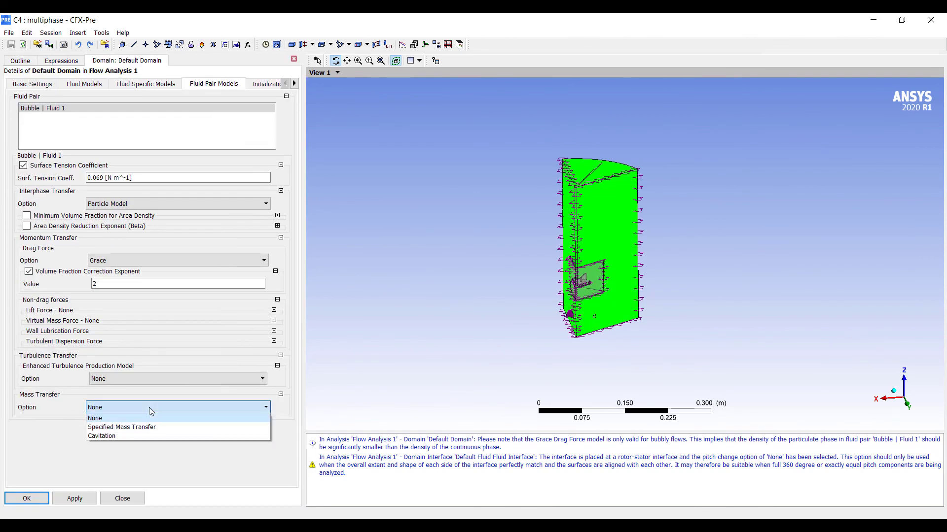
pyautogui.click(30, 405)
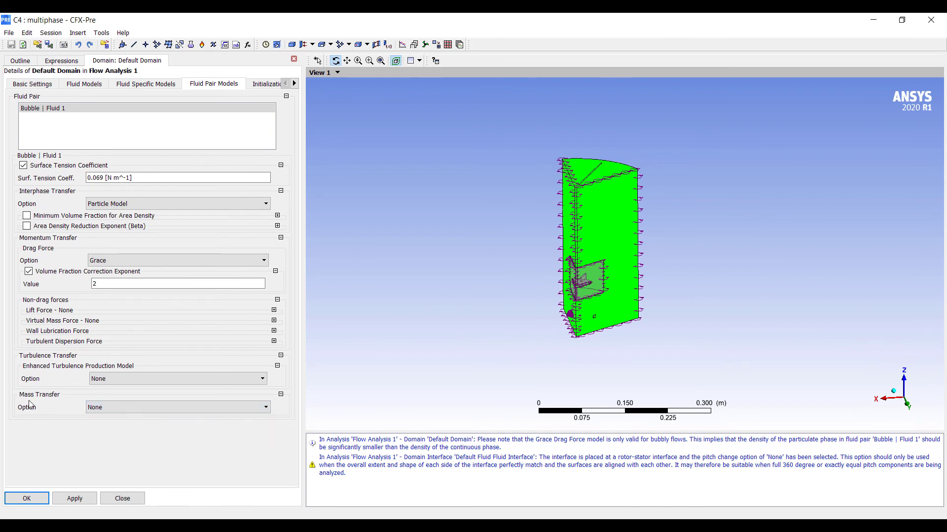